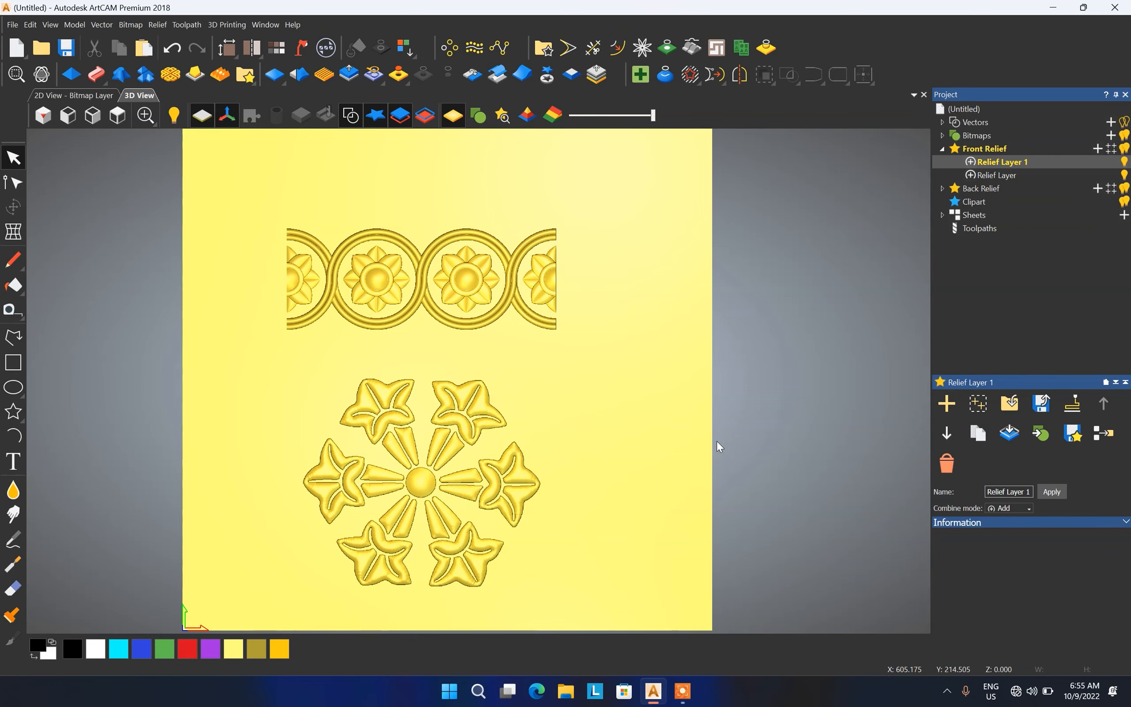
Step: Switch to the 2D view, zoom in and out, and fit the whole page in the window
{"action": "left_click", "coordinate": [79, 95]}
{"action": "left_click", "coordinate": [140, 95]}
{"action": "key", "text": "F2"}
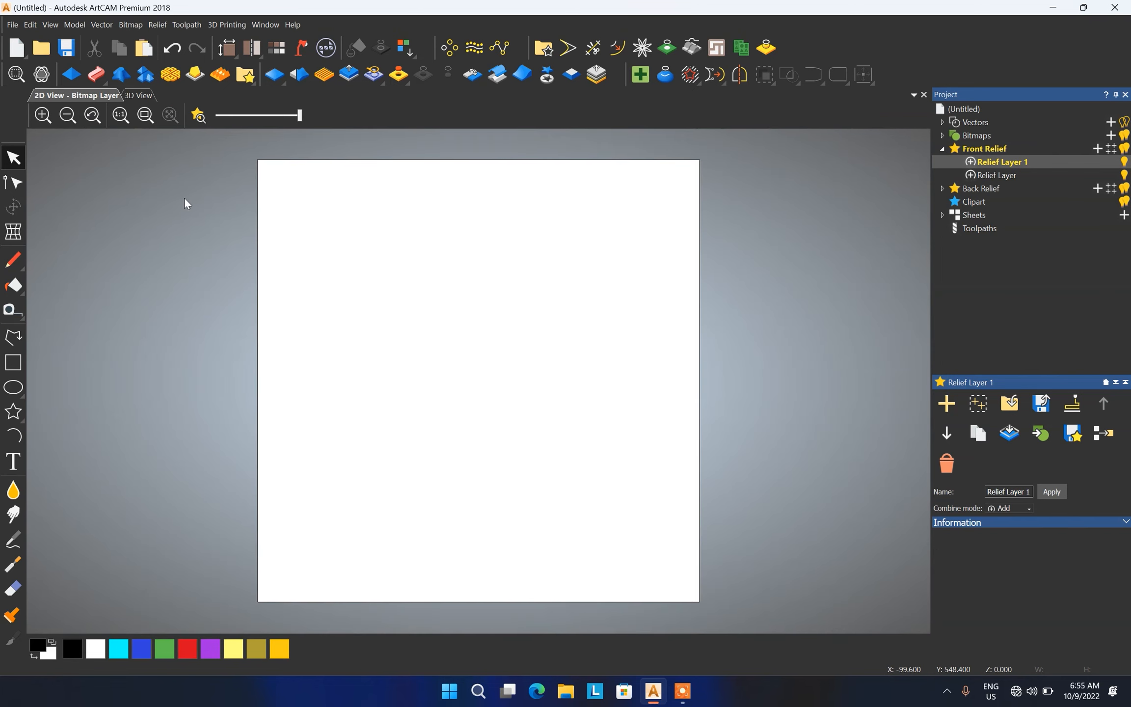
{"action": "scroll", "coordinate": [500, 263], "scroll_direction": "up", "scroll_amount": 2}
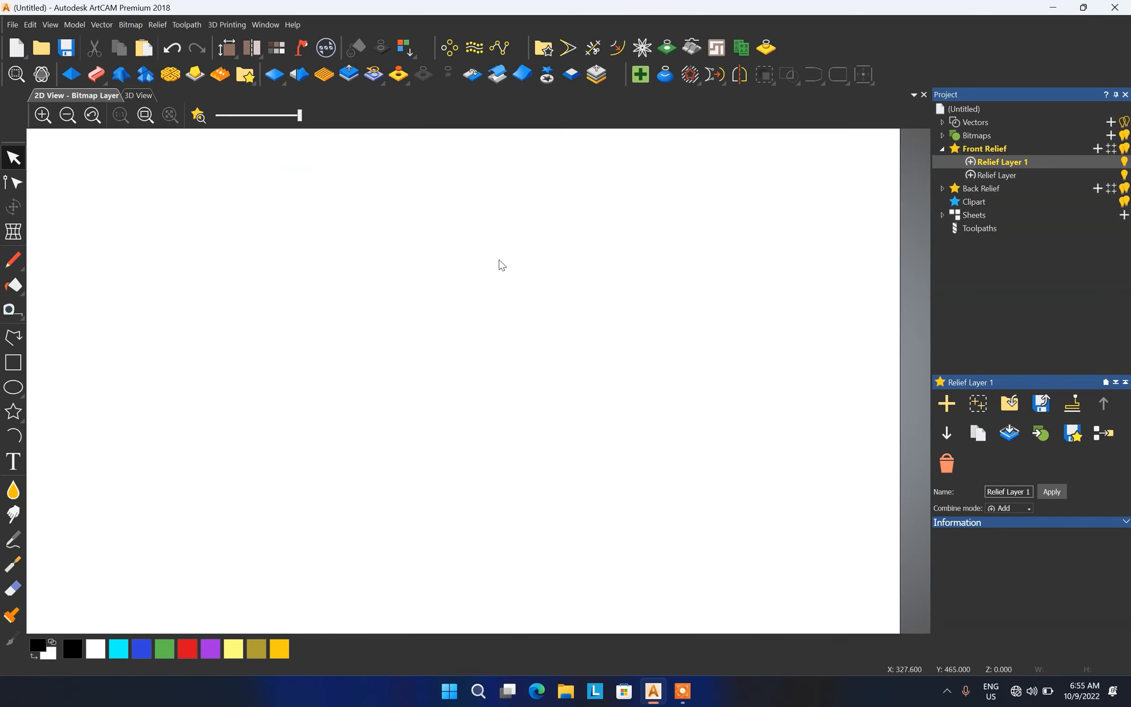
{"action": "scroll", "coordinate": [442, 323], "scroll_direction": "down", "scroll_amount": 2}
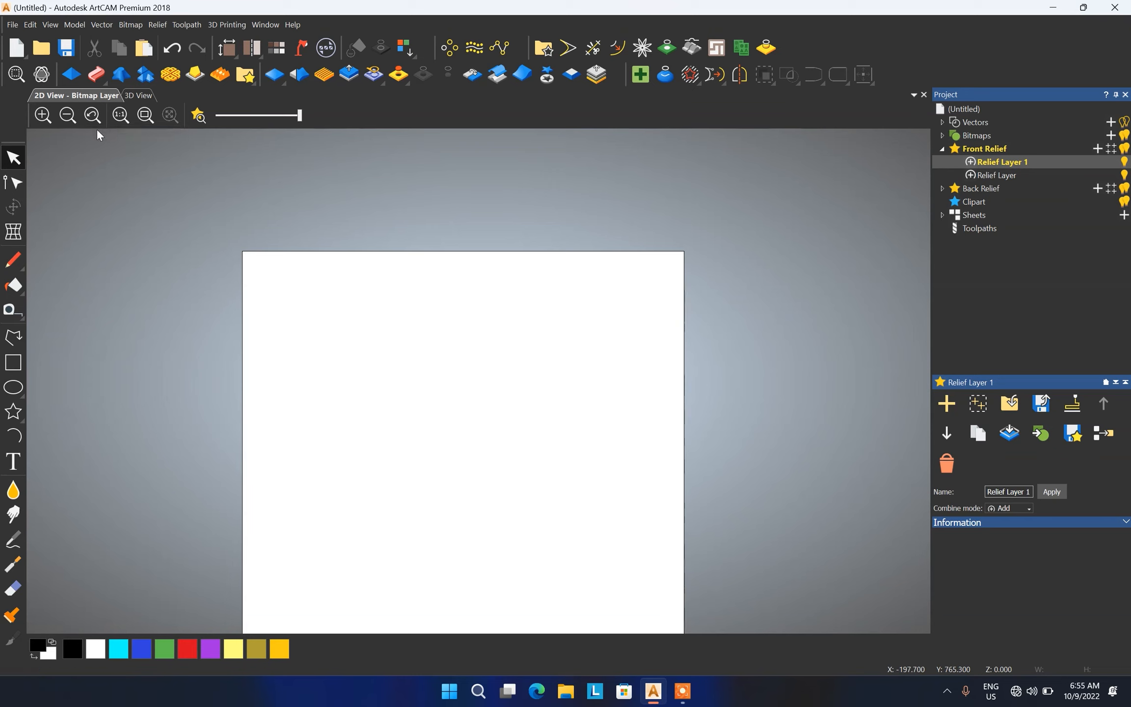
{"action": "left_click", "coordinate": [142, 120]}
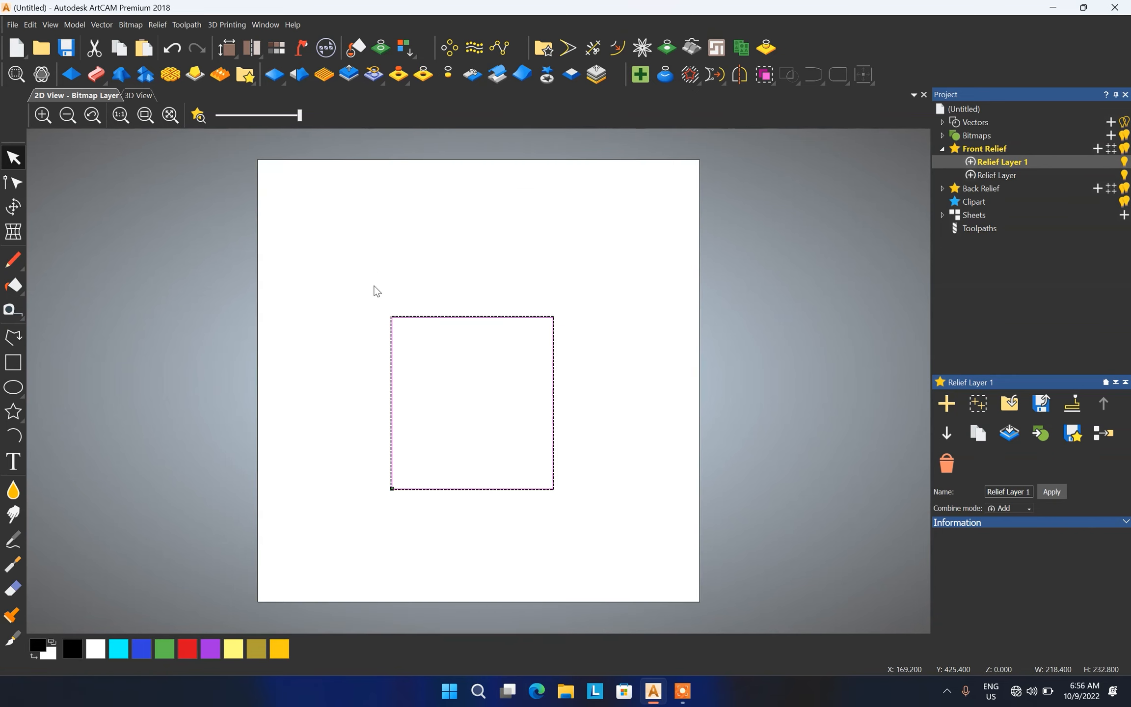
Step: Draw a rectangle about 218.4 wide and 232.8 high on the blank page and scale the view to fit it
{"action": "left_click_drag", "start_coordinate": [344, 269], "coordinate": [526, 470]}
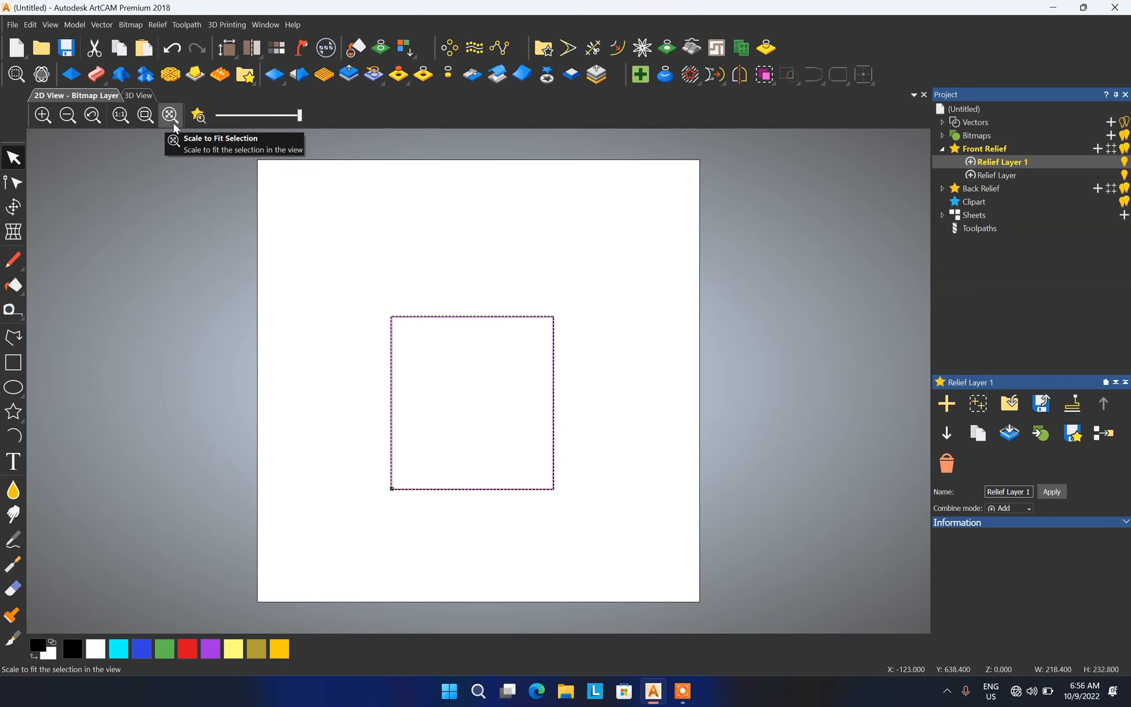
{"action": "left_click", "coordinate": [170, 116]}
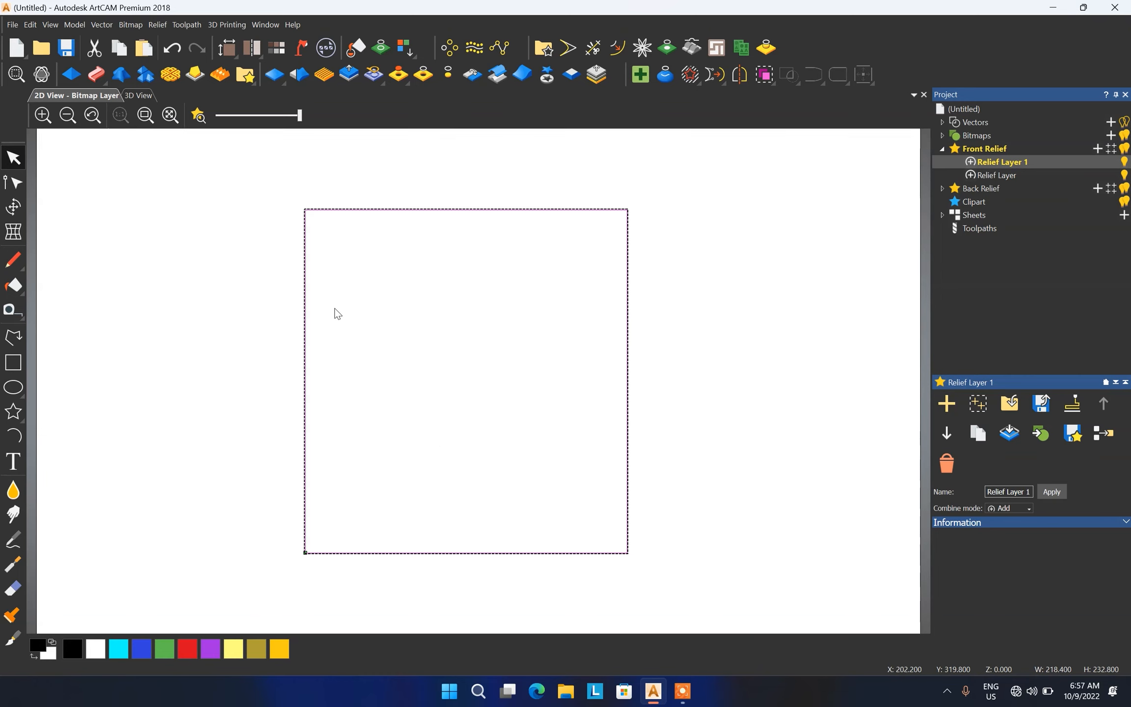
{"action": "scroll", "coordinate": [393, 317], "scroll_direction": "down", "scroll_amount": 2}
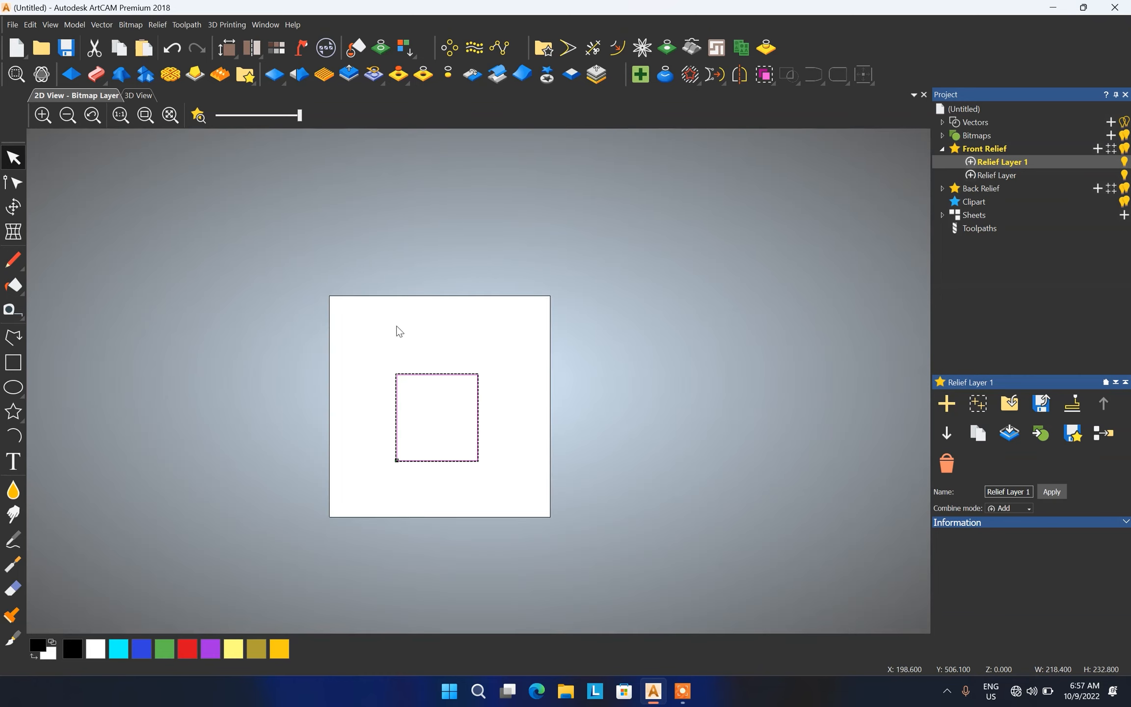
{"action": "left_click", "coordinate": [400, 359]}
{"action": "scroll", "coordinate": [399, 359], "scroll_direction": "up", "scroll_amount": 2}
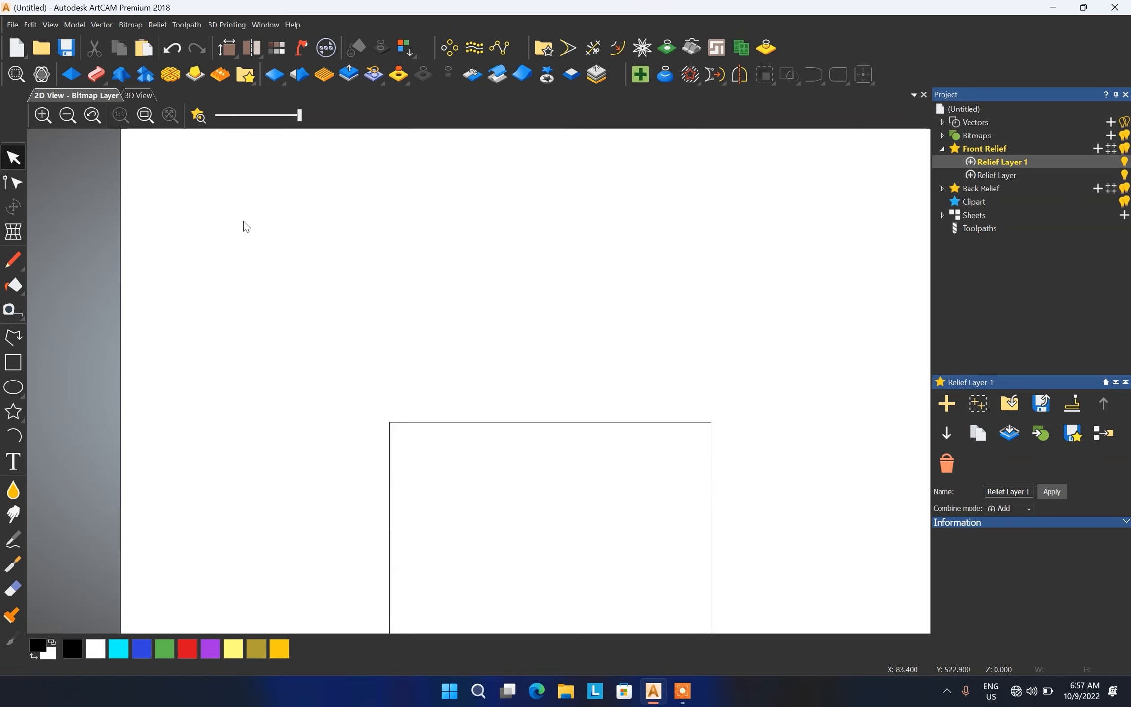
Step: Turn on the relief preview on the 2D page and try fading the displayed image
{"action": "left_click", "coordinate": [199, 115]}
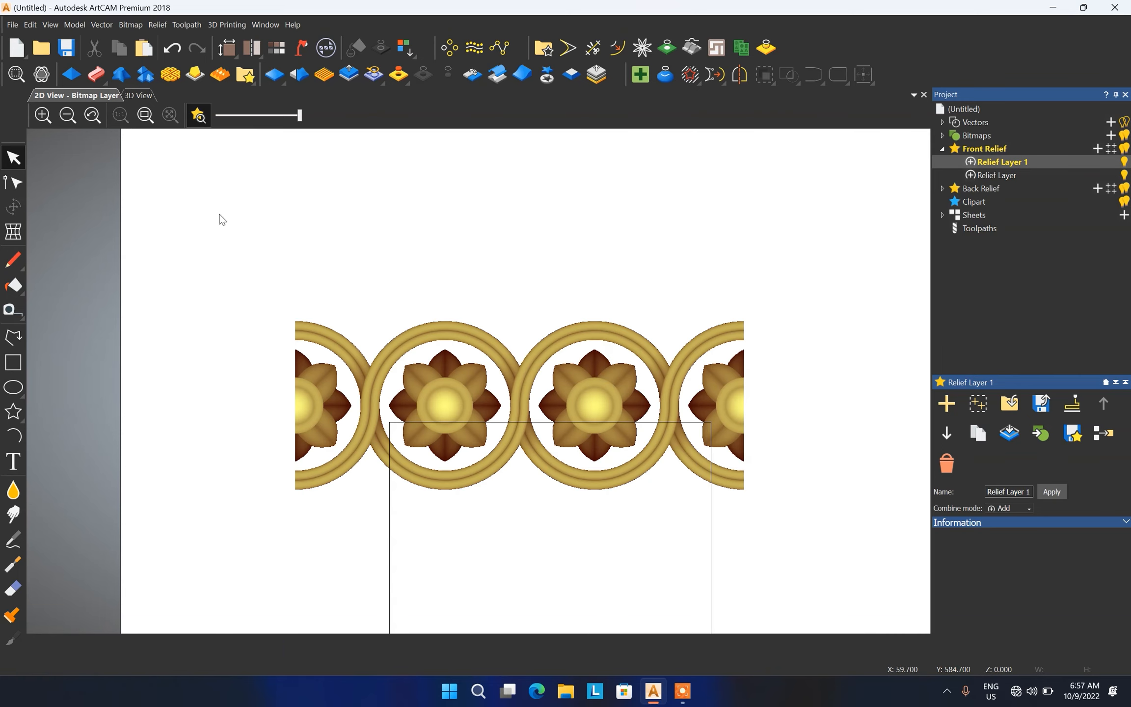
{"action": "scroll", "coordinate": [549, 397], "scroll_direction": "down", "scroll_amount": 4}
{"action": "scroll", "coordinate": [543, 399], "scroll_direction": "up", "scroll_amount": 3}
{"action": "scroll", "coordinate": [545, 423], "scroll_direction": "down", "scroll_amount": 2}
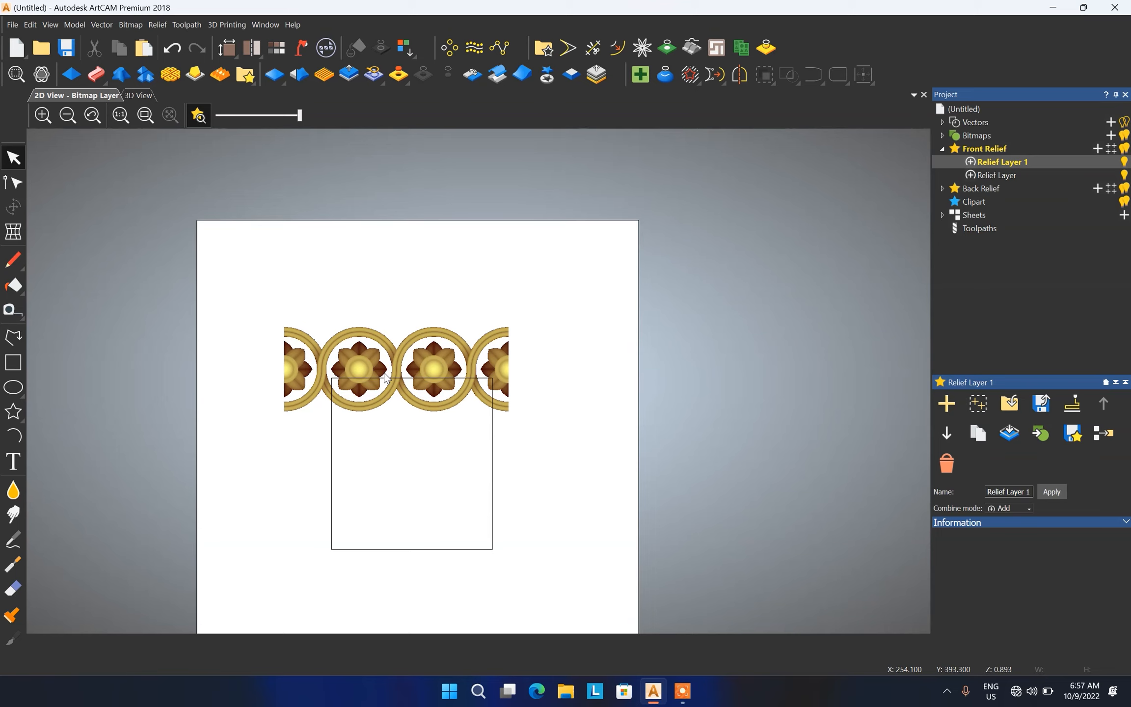
{"action": "scroll", "coordinate": [384, 373], "scroll_direction": "up", "scroll_amount": 2}
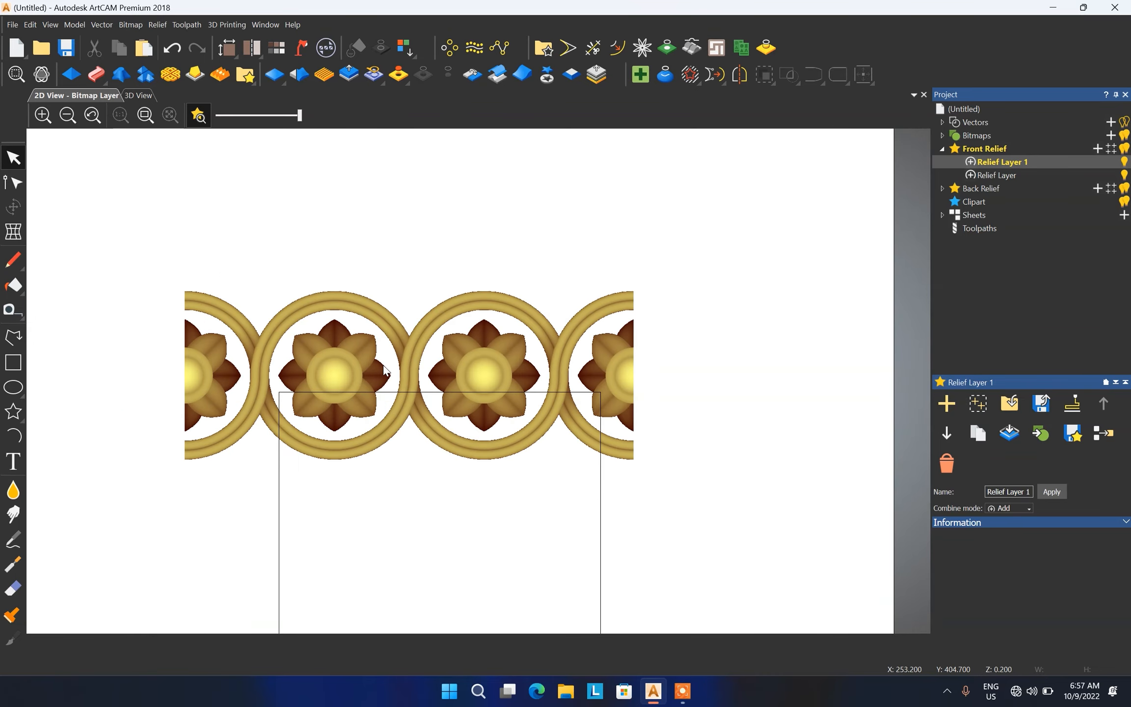
{"action": "left_click_drag", "start_coordinate": [299, 116], "coordinate": [101, 131]}
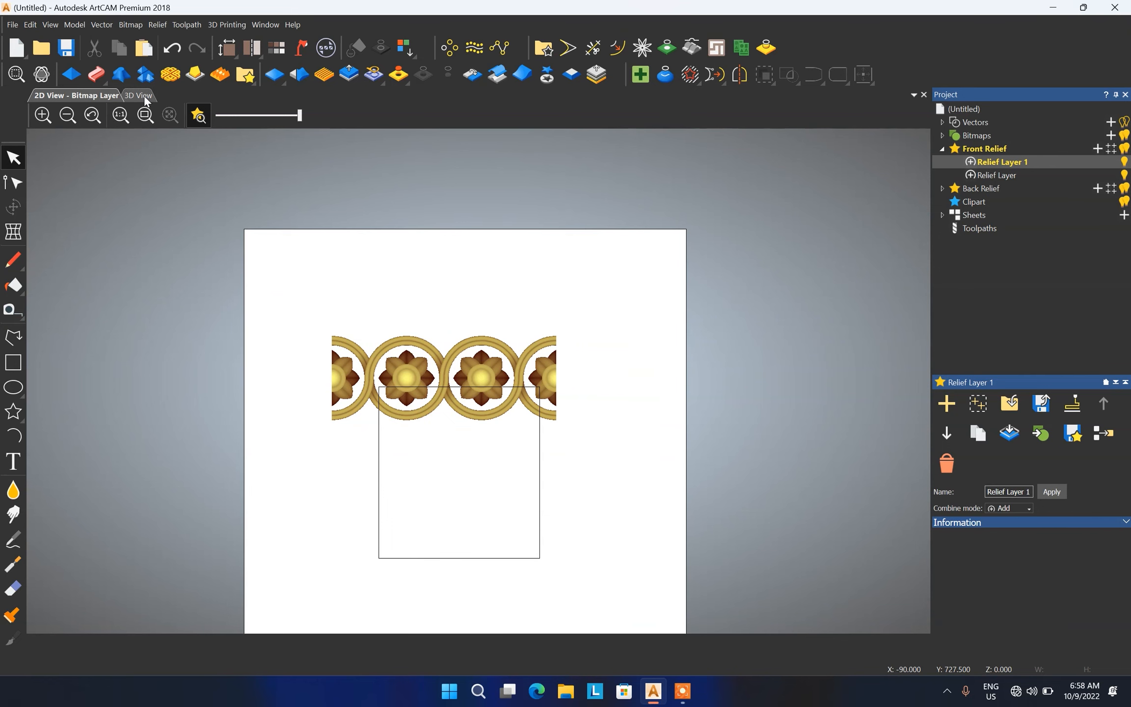
Step: Show the model in the 3D view from the isometric direction and rotate it to inspect both relief ornaments
{"action": "left_click", "coordinate": [140, 95]}
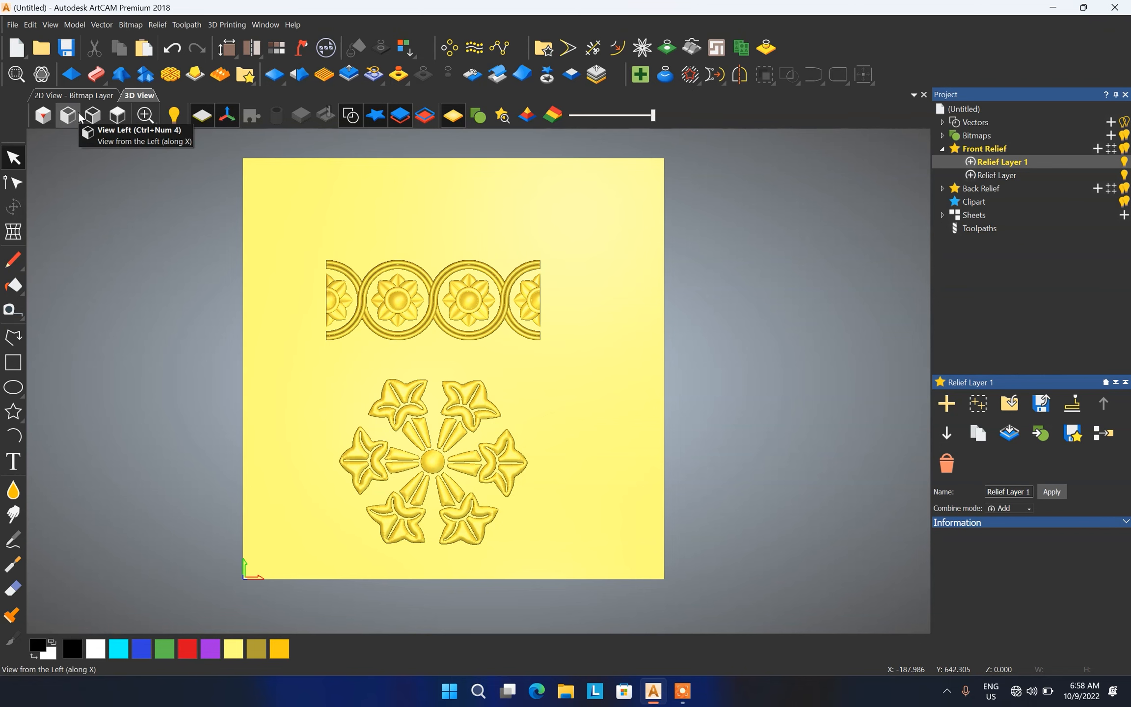
{"action": "left_click", "coordinate": [51, 125]}
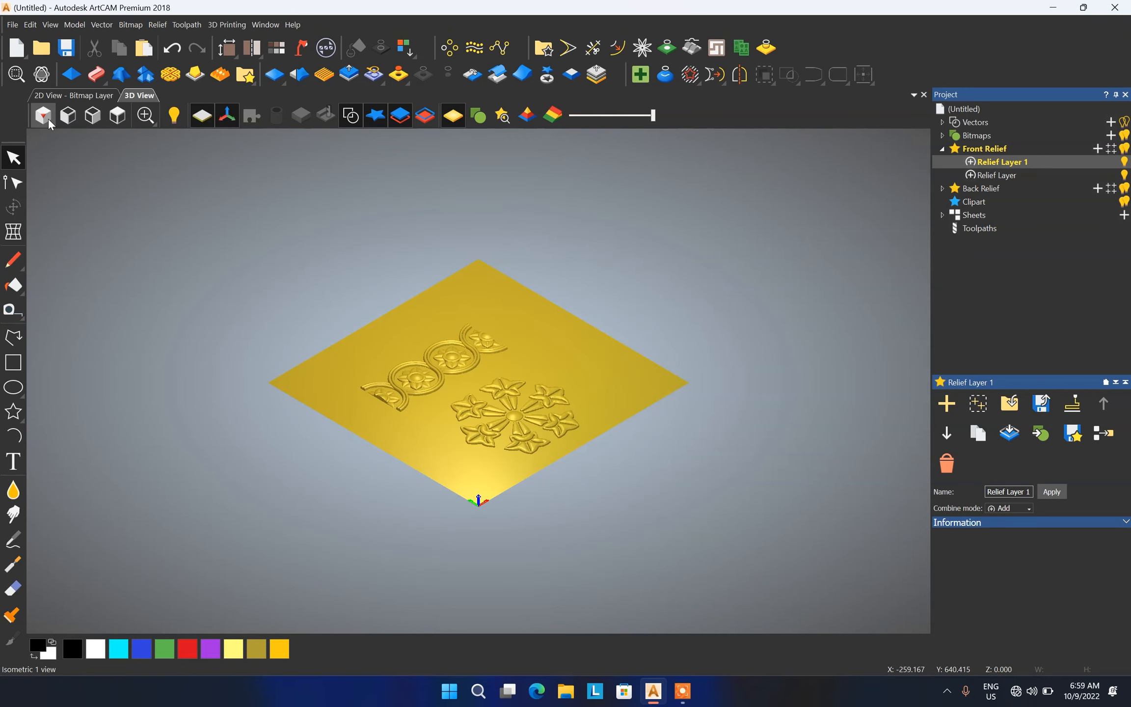
{"action": "scroll", "coordinate": [536, 417], "scroll_direction": "up", "scroll_amount": 3}
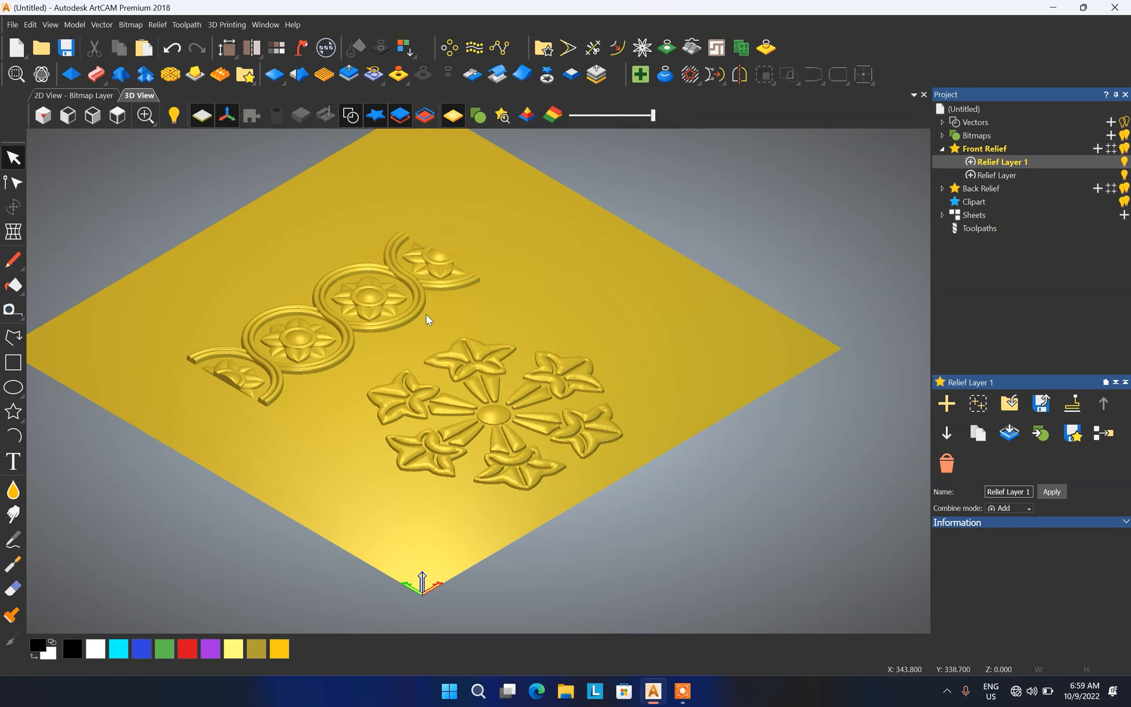
{"action": "scroll", "coordinate": [427, 316], "scroll_direction": "up", "scroll_amount": 1}
{"action": "scroll", "coordinate": [489, 375], "scroll_direction": "down", "scroll_amount": 1}
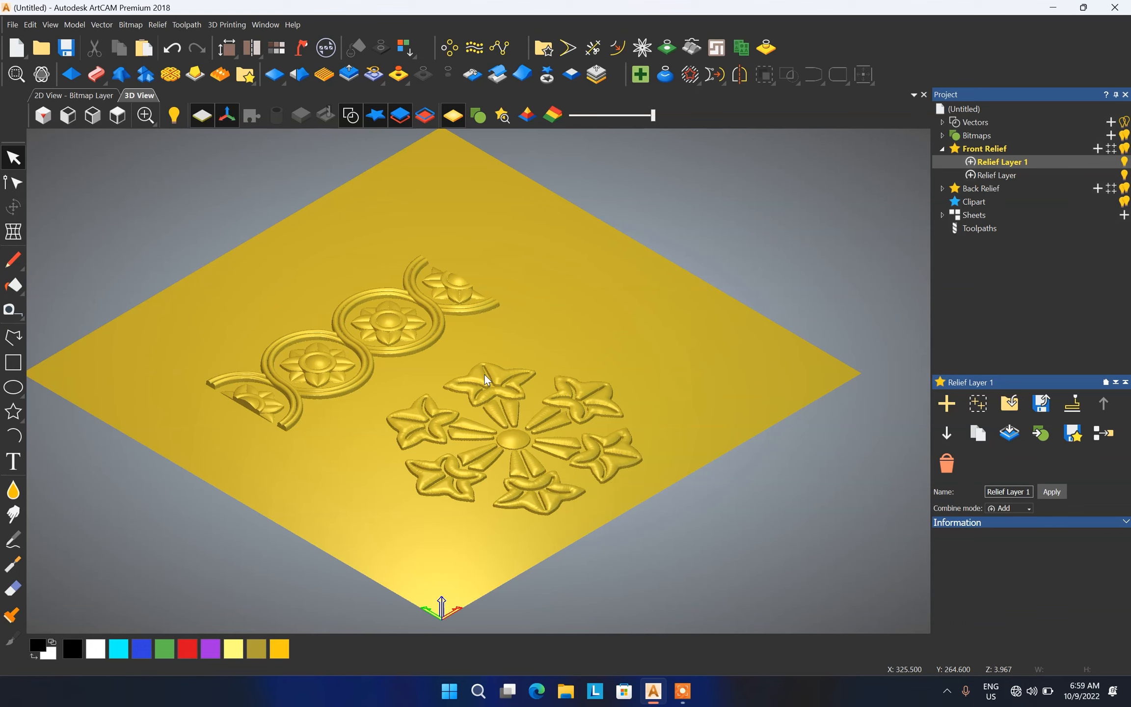
{"action": "left_click_drag", "start_coordinate": [483, 399], "coordinate": [412, 433]}
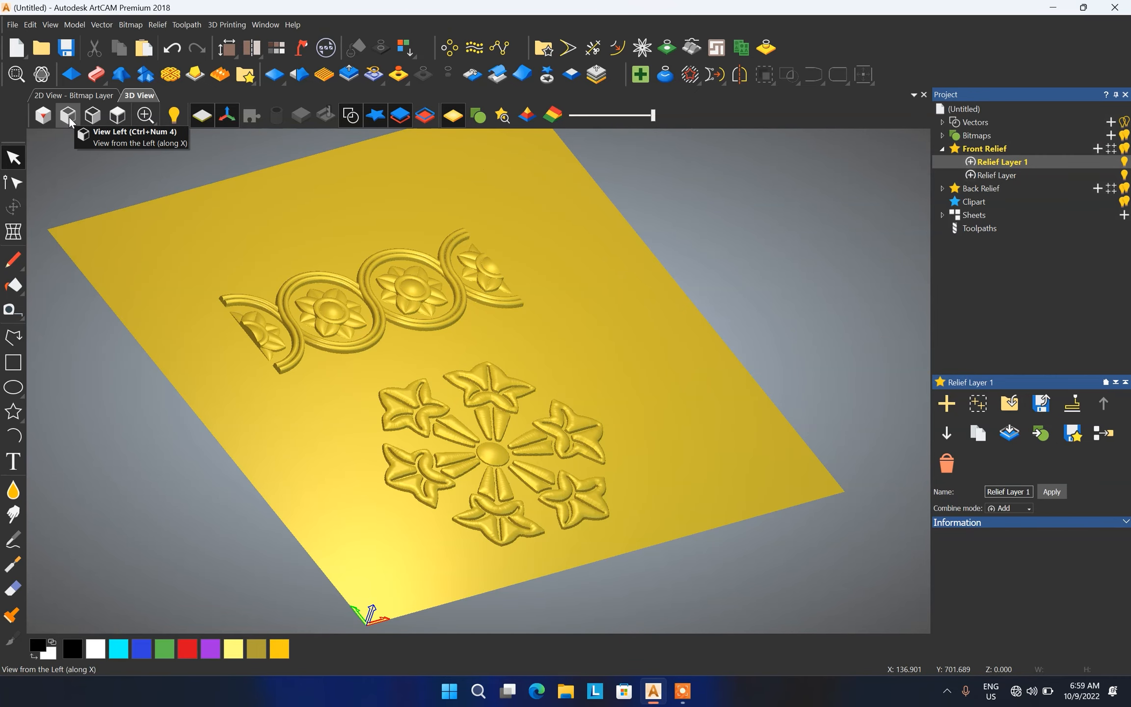
Step: View the relief from the left and the front, and return to the view from above
{"action": "left_click", "coordinate": [68, 116]}
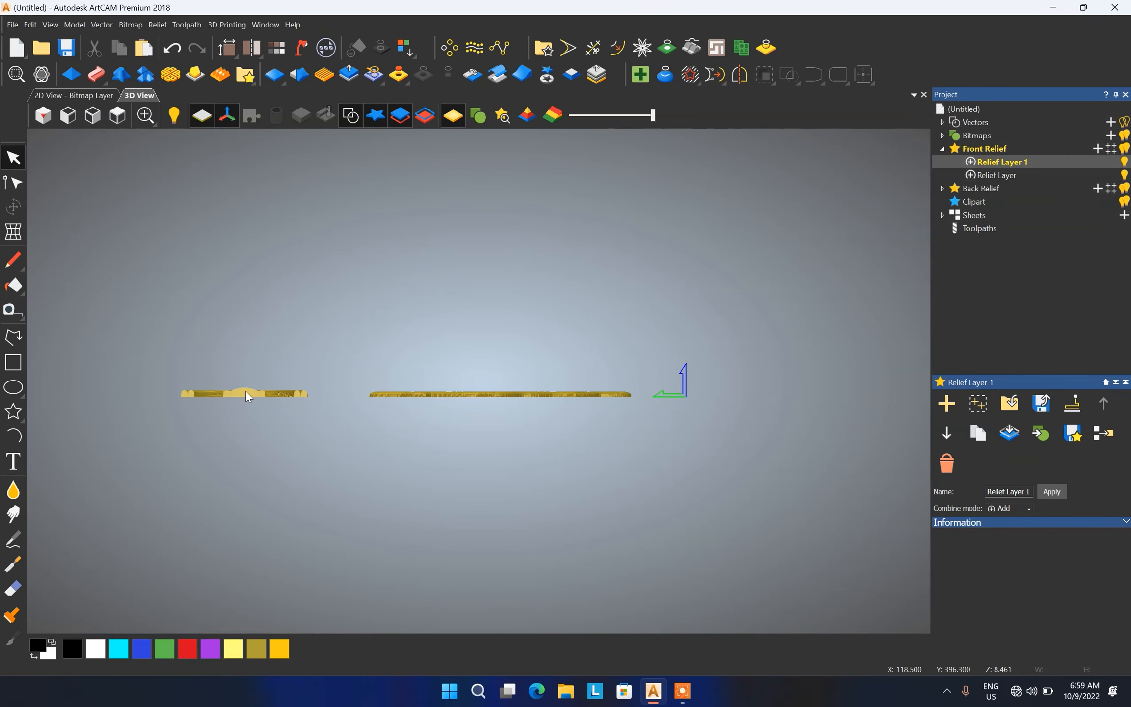
{"action": "left_click", "coordinate": [94, 118]}
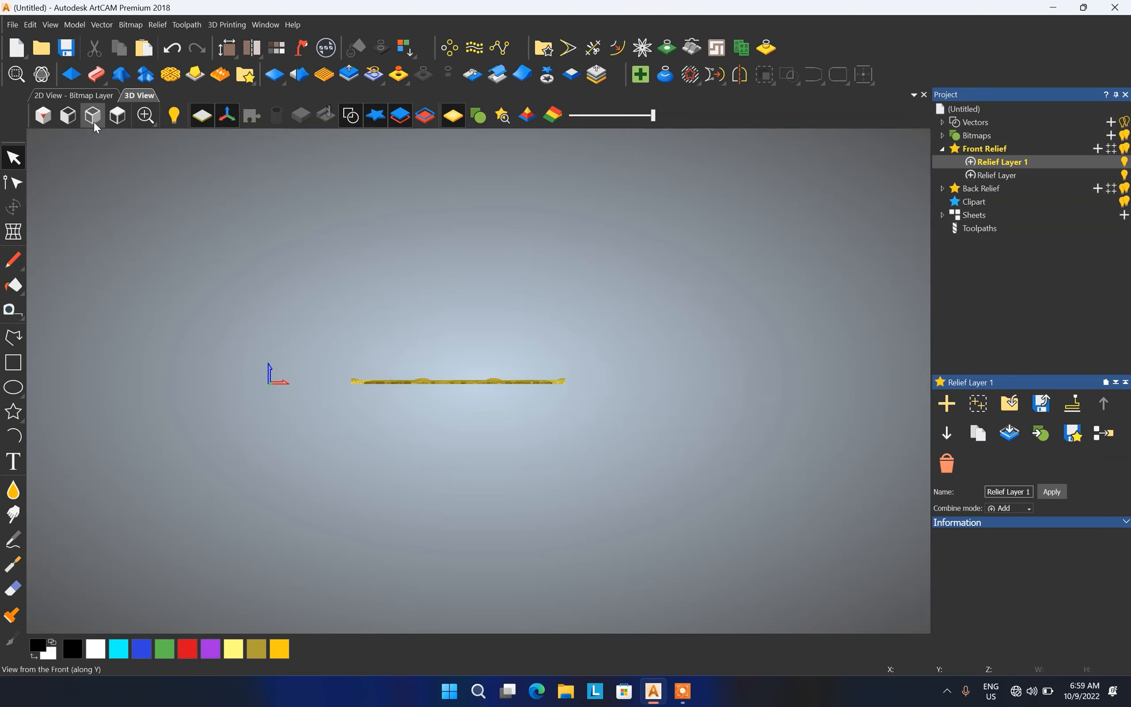
{"action": "scroll", "coordinate": [497, 374], "scroll_direction": "up", "scroll_amount": 5}
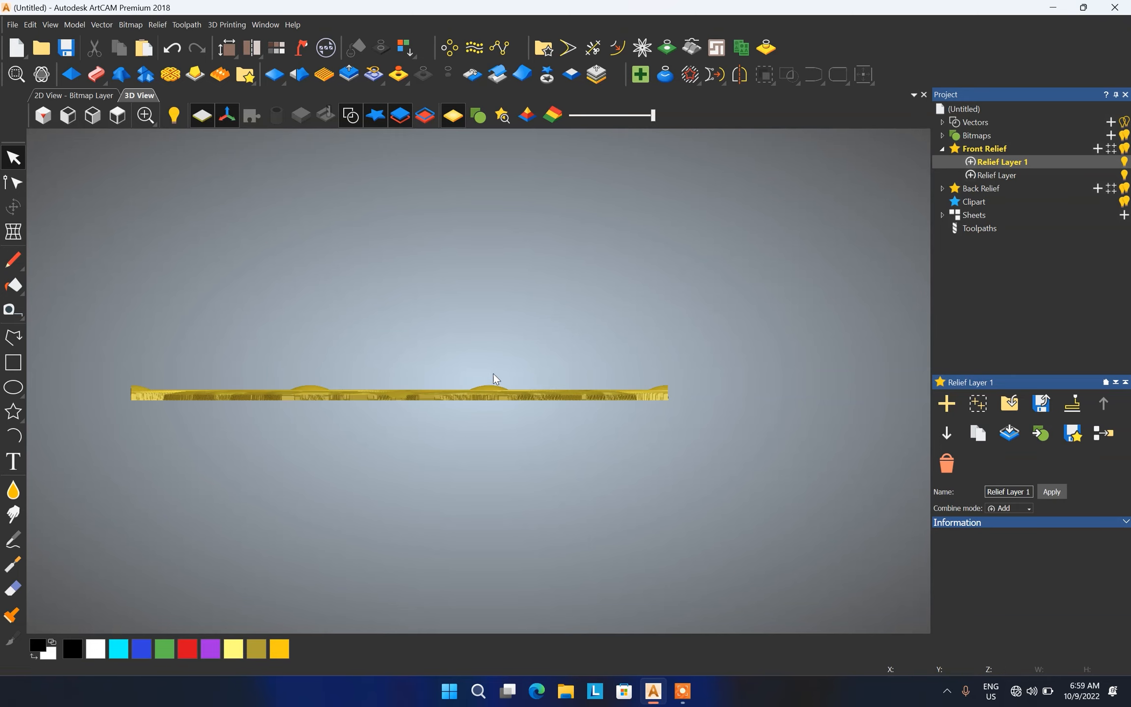
{"action": "left_click", "coordinate": [118, 118]}
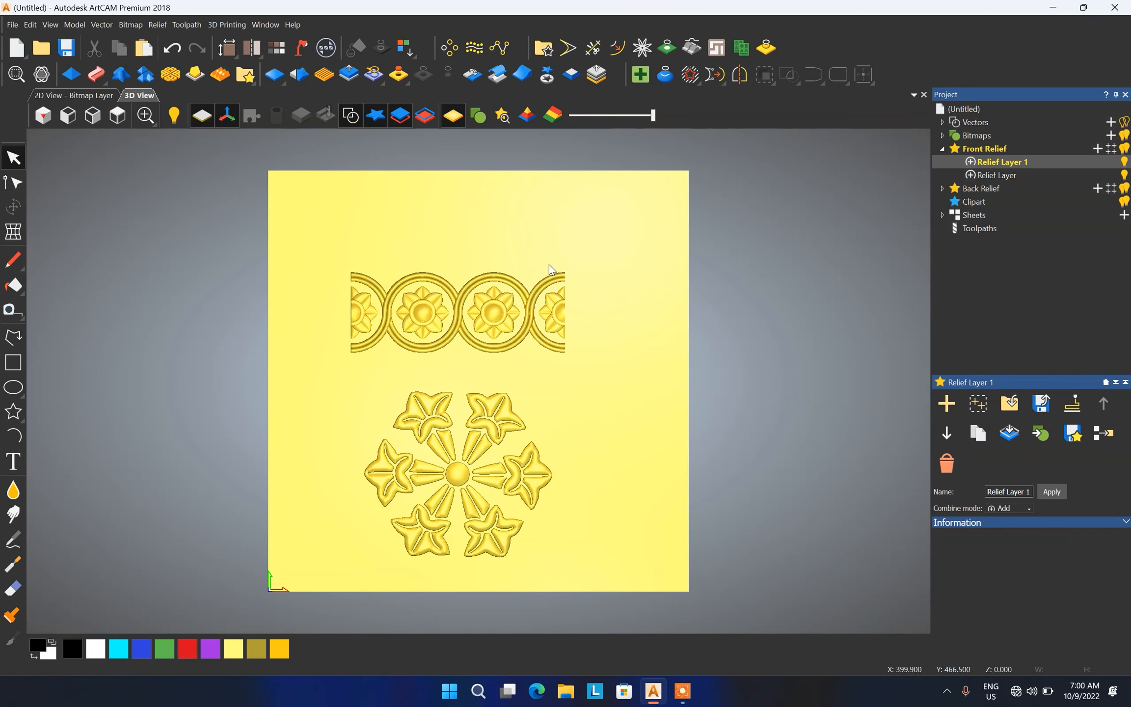
Step: Zoom in and out on the circular border and the leaf rosette in the 3D view
{"action": "left_click", "coordinate": [145, 117]}
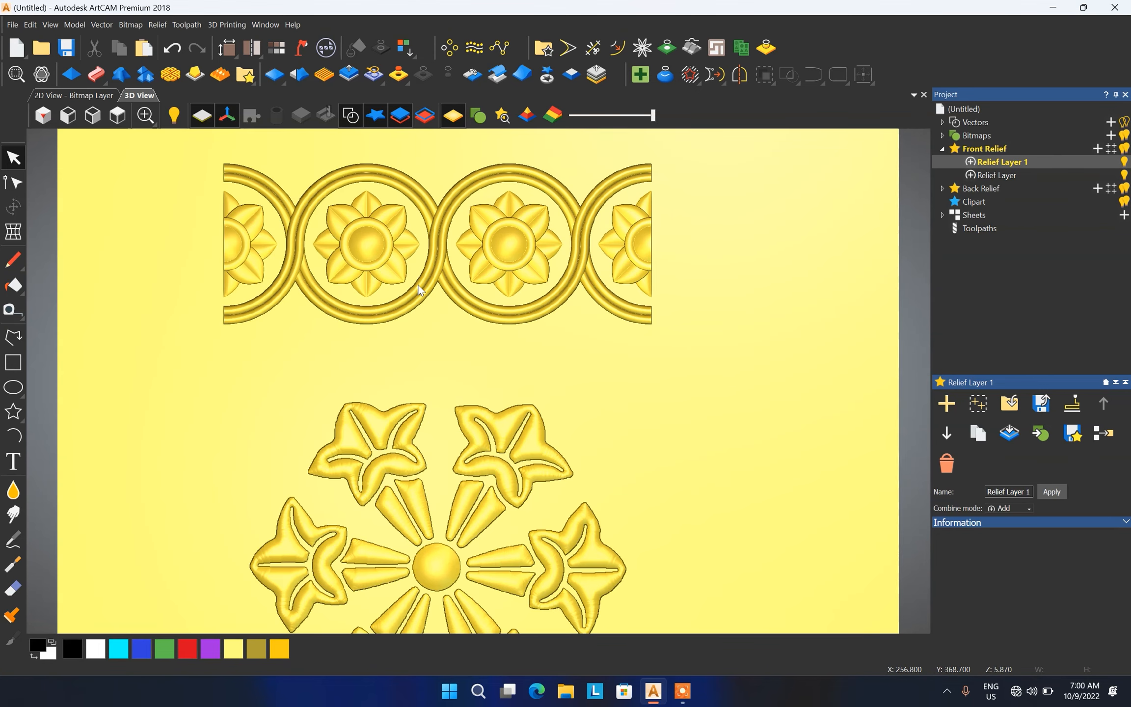
{"action": "scroll", "coordinate": [457, 363], "scroll_direction": "down", "scroll_amount": 3}
{"action": "scroll", "coordinate": [457, 364], "scroll_direction": "up", "scroll_amount": 2}
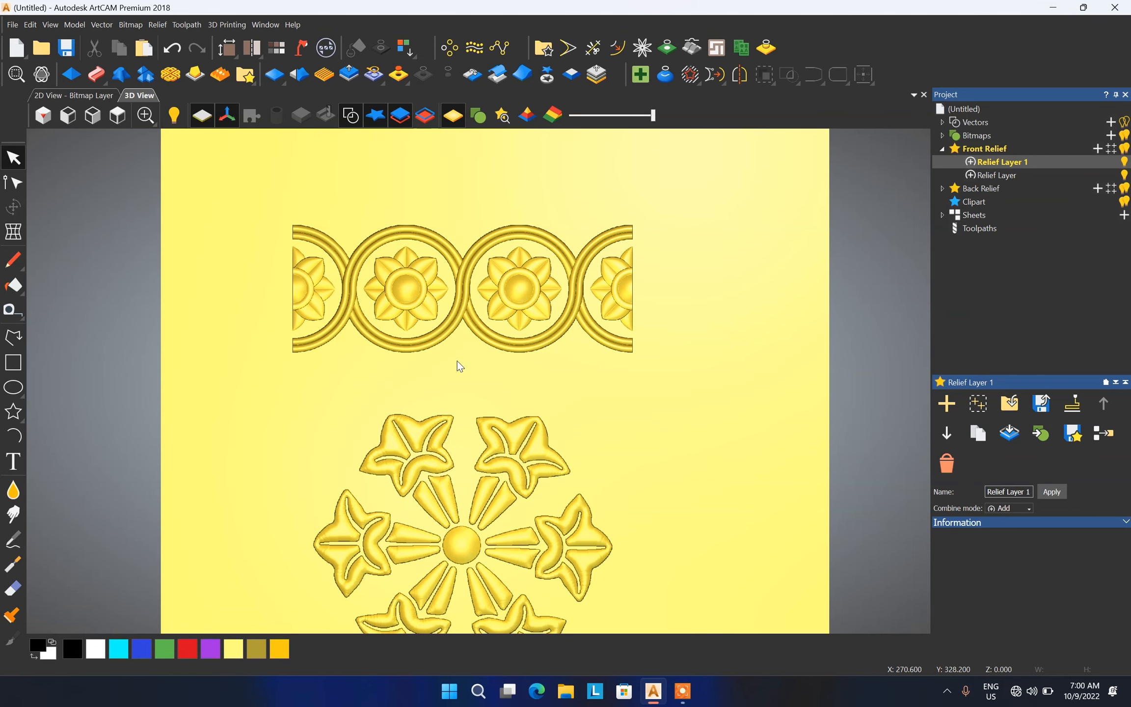
{"action": "scroll", "coordinate": [513, 356], "scroll_direction": "up", "scroll_amount": 2}
{"action": "scroll", "coordinate": [413, 549], "scroll_direction": "down", "scroll_amount": 2}
{"action": "mouse_move", "coordinate": [143, 120]}
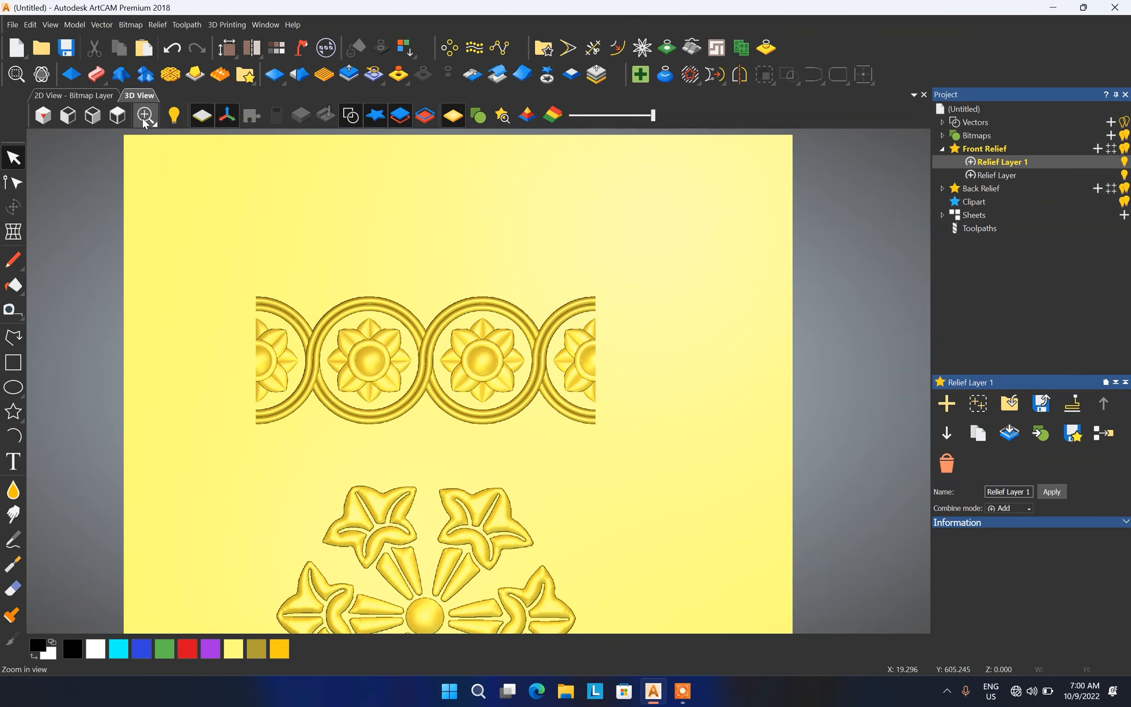
Step: Compare the 2D and 3D views and try Zoom In, Zoom Out and Previous View, ending with the whole model fitted
{"action": "left_click", "coordinate": [84, 97]}
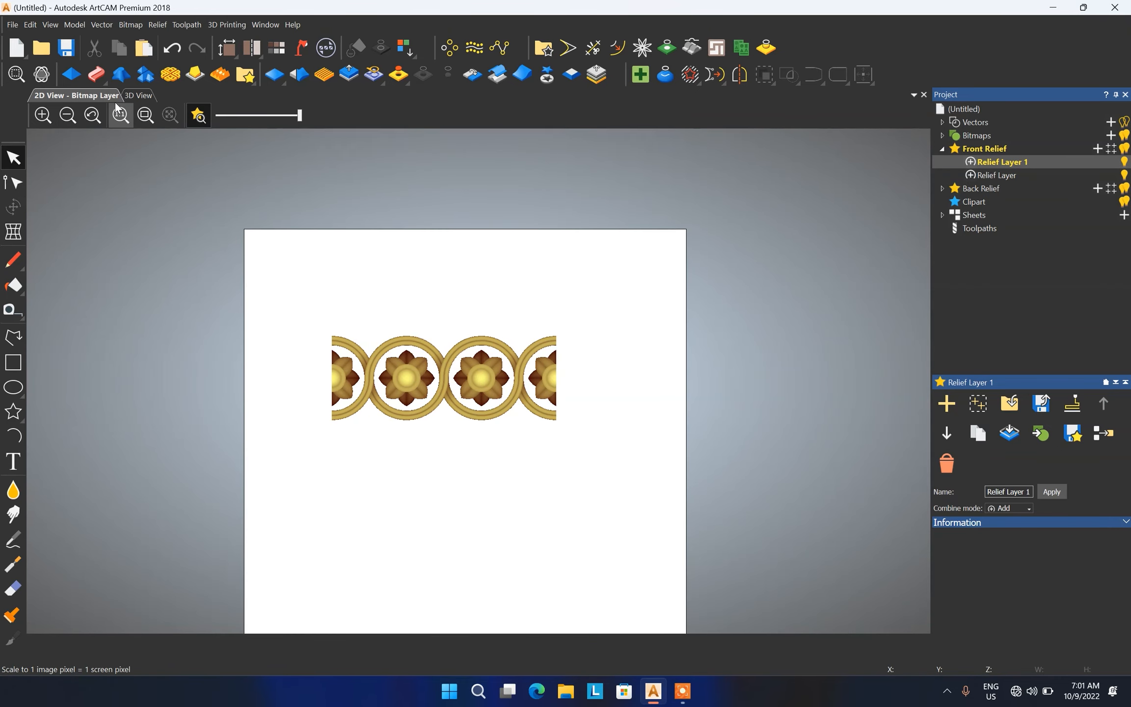
{"action": "left_click", "coordinate": [140, 95]}
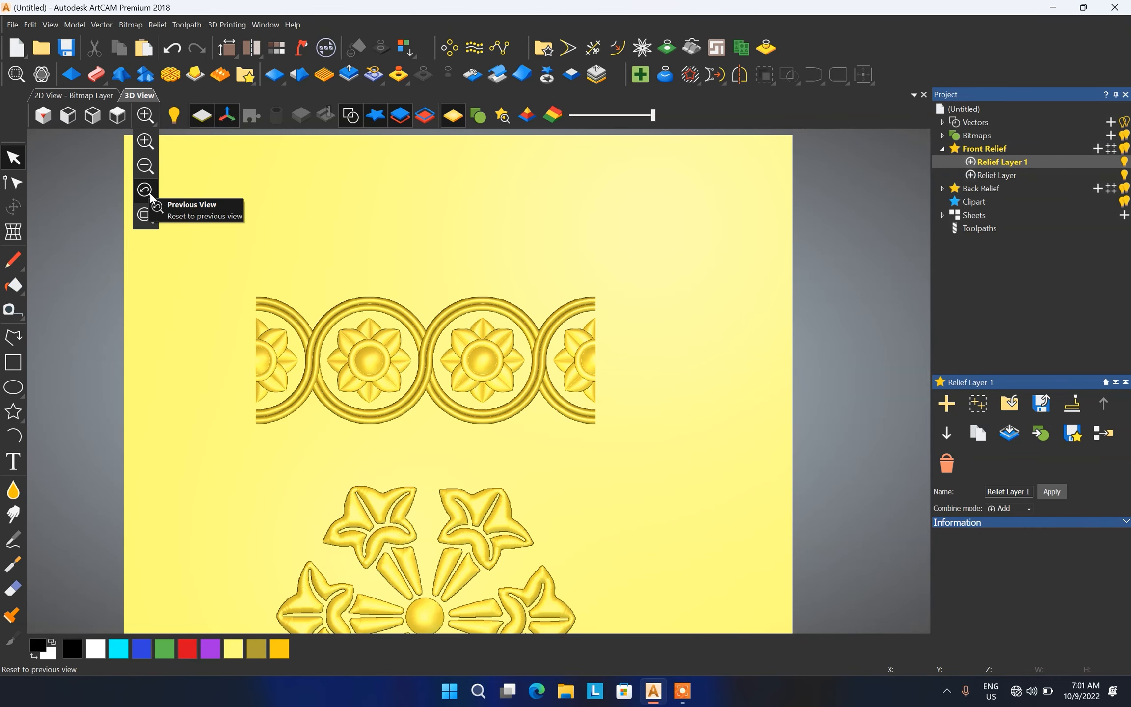
{"action": "left_click", "coordinate": [144, 142]}
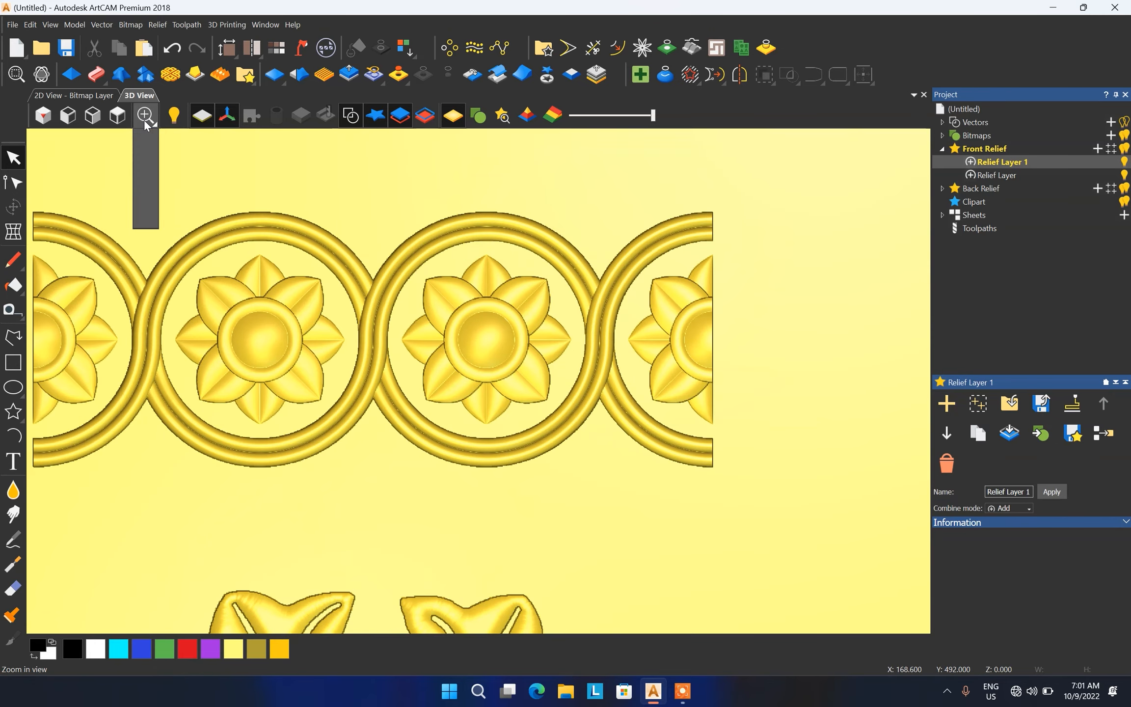
{"action": "left_click", "coordinate": [147, 166]}
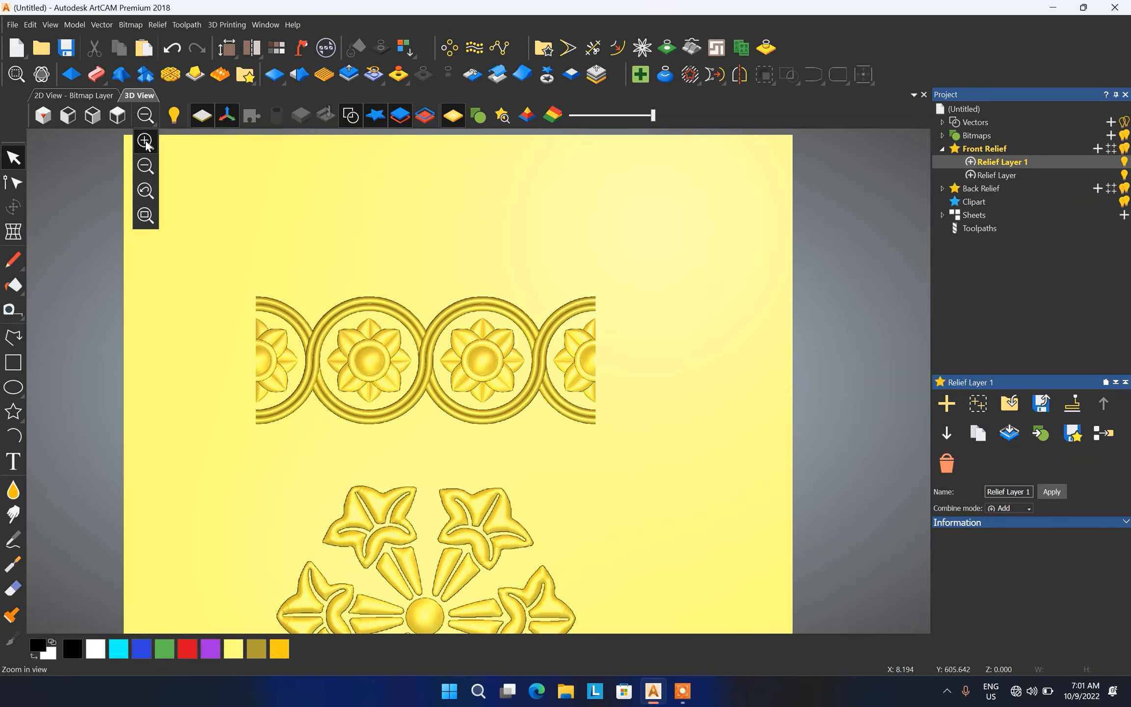
{"action": "left_click", "coordinate": [145, 190]}
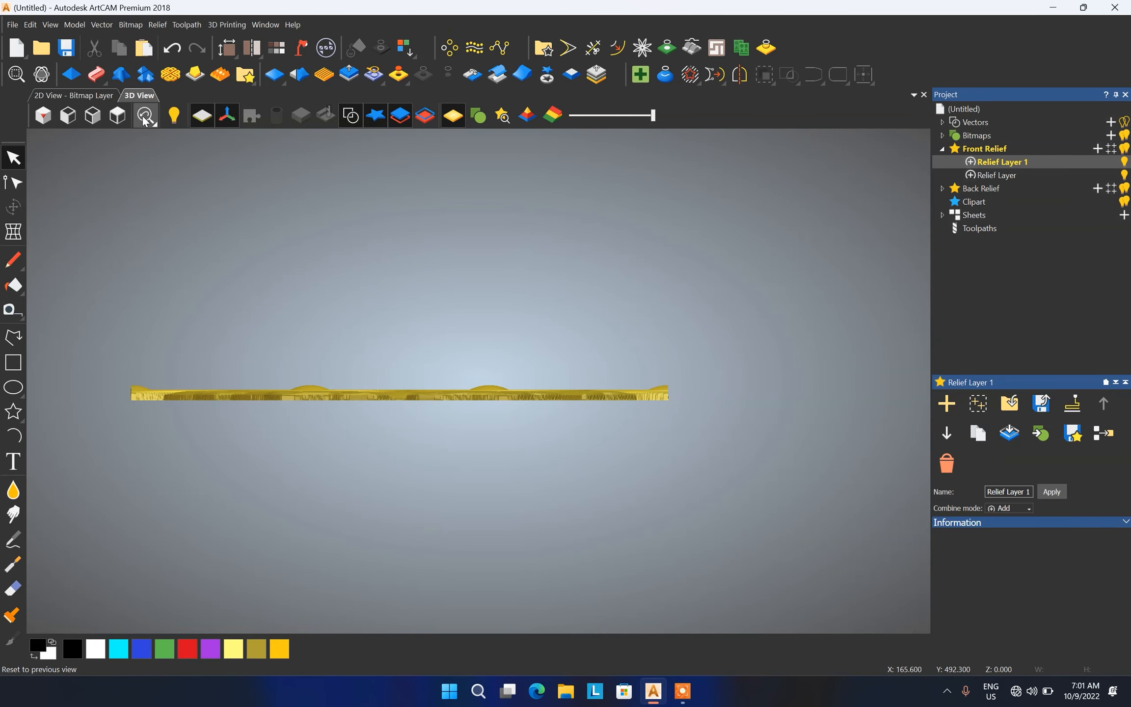
{"action": "left_click", "coordinate": [145, 118]}
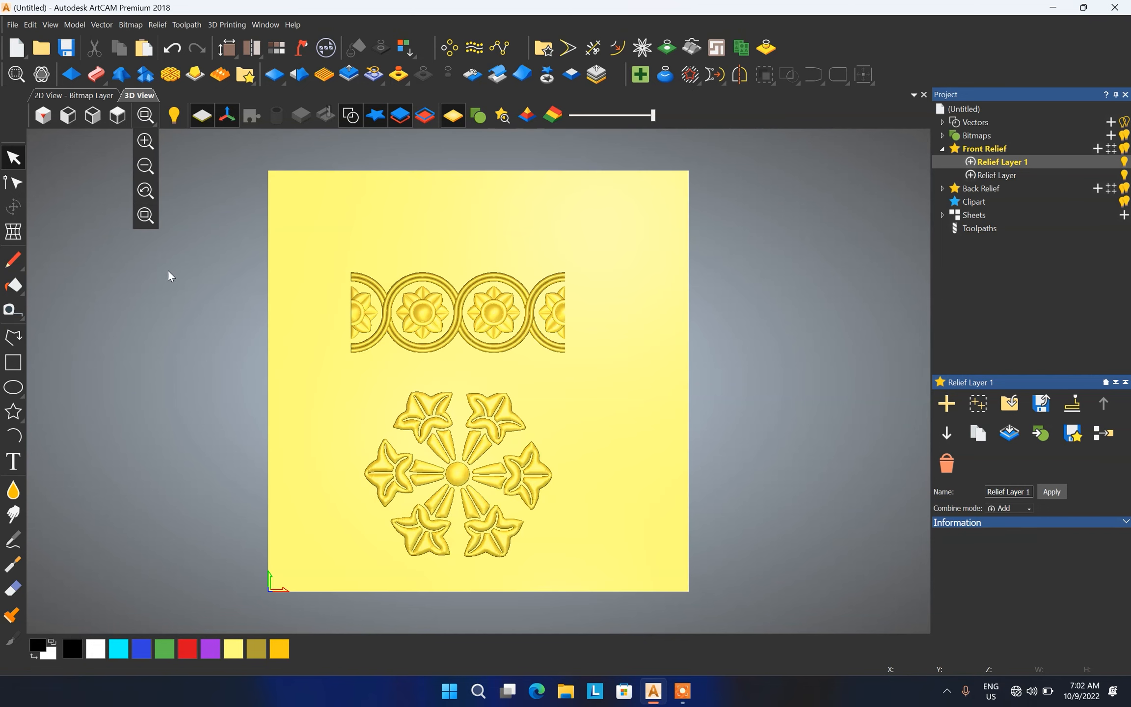
{"action": "left_click", "coordinate": [143, 216]}
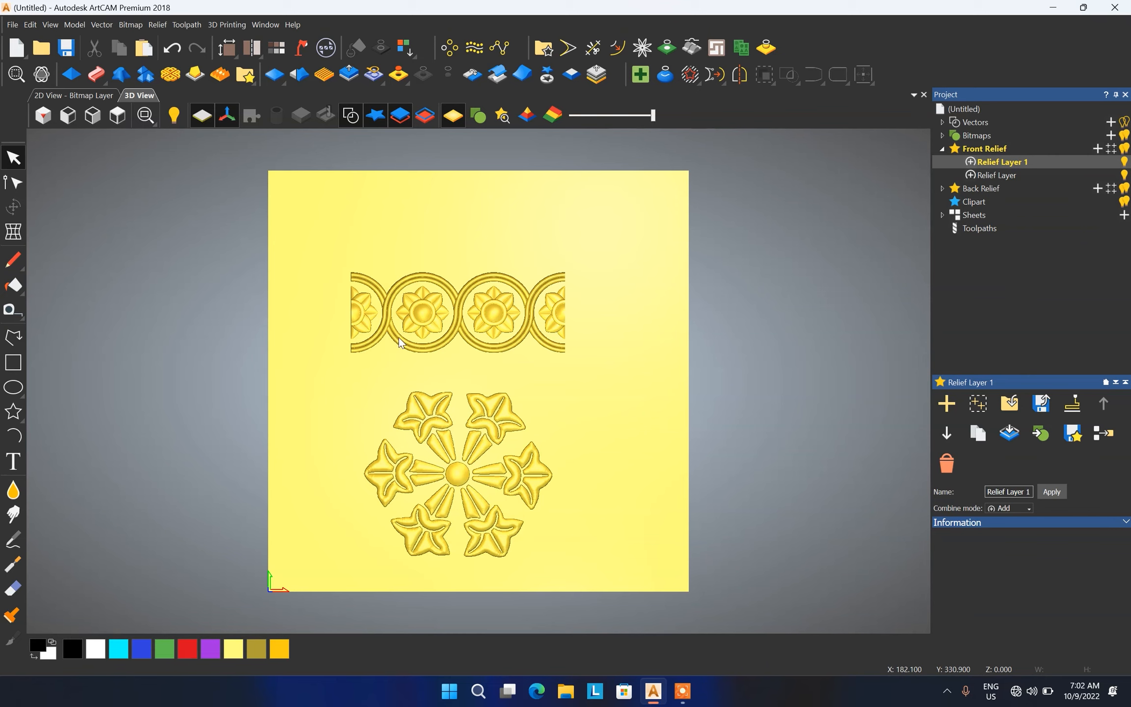
Step: Magnify a flower petal in the border relief to examine its surface, and fit the whole model again
{"action": "scroll", "coordinate": [305, 313], "scroll_direction": "up", "scroll_amount": 1}
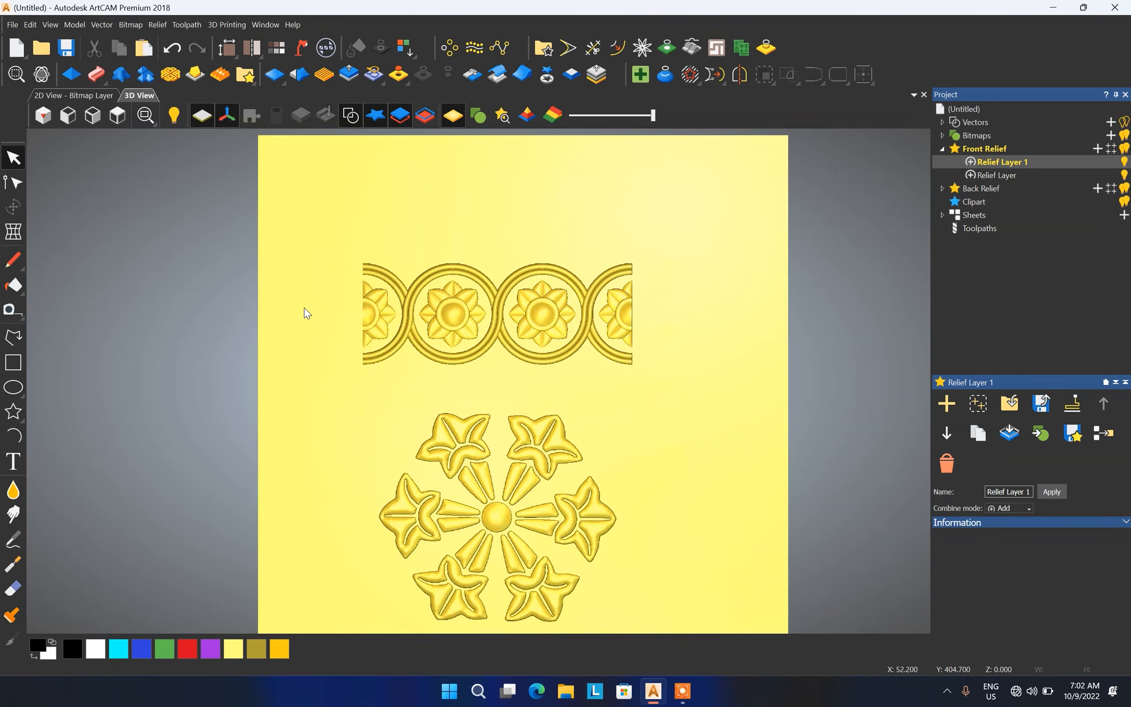
{"action": "scroll", "coordinate": [314, 308], "scroll_direction": "up", "scroll_amount": 2}
{"action": "scroll", "coordinate": [477, 350], "scroll_direction": "up", "scroll_amount": 4}
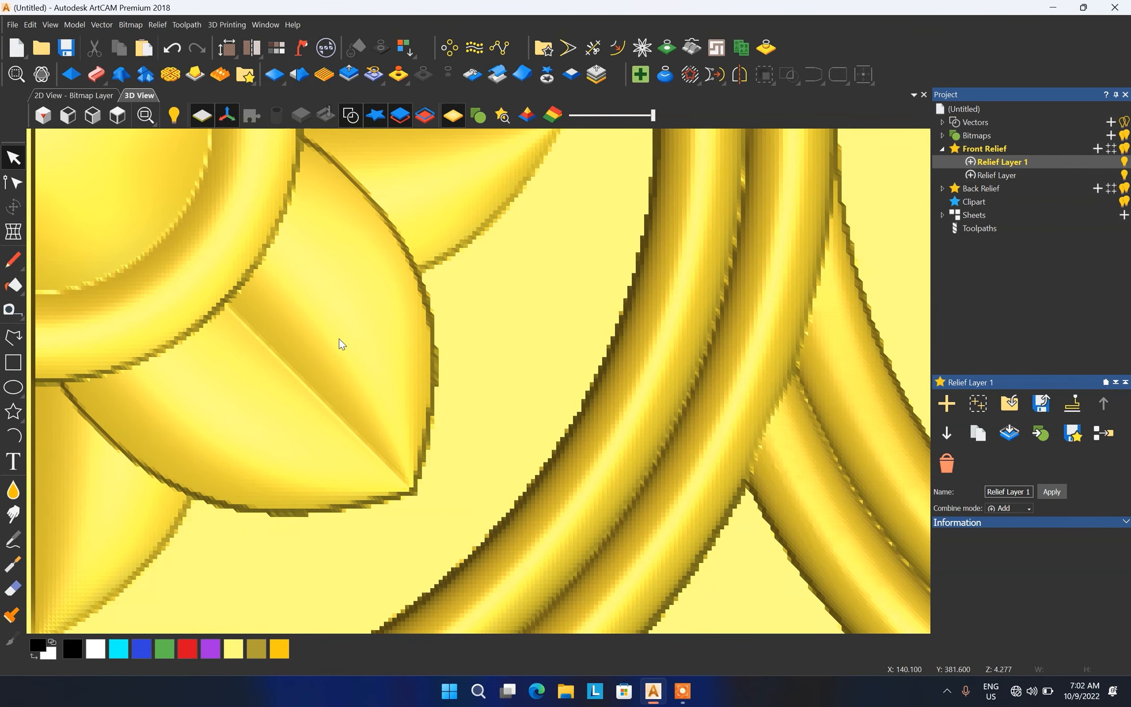
{"action": "scroll", "coordinate": [337, 343], "scroll_direction": "up", "scroll_amount": 3}
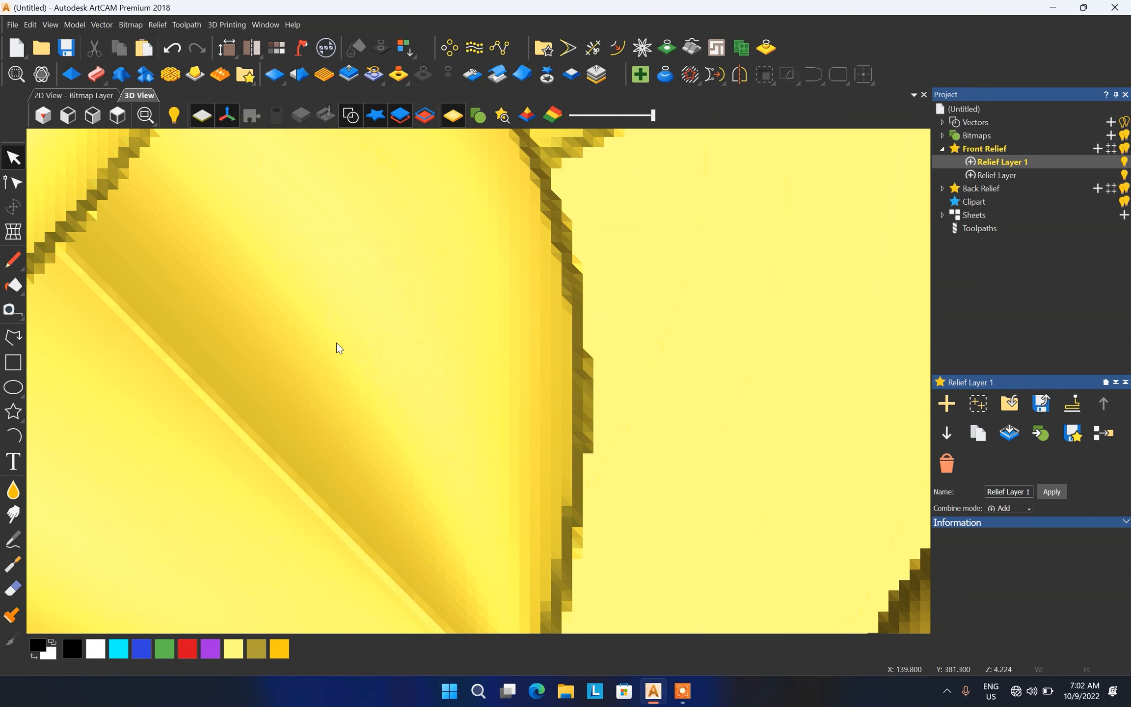
{"action": "left_click", "coordinate": [142, 121]}
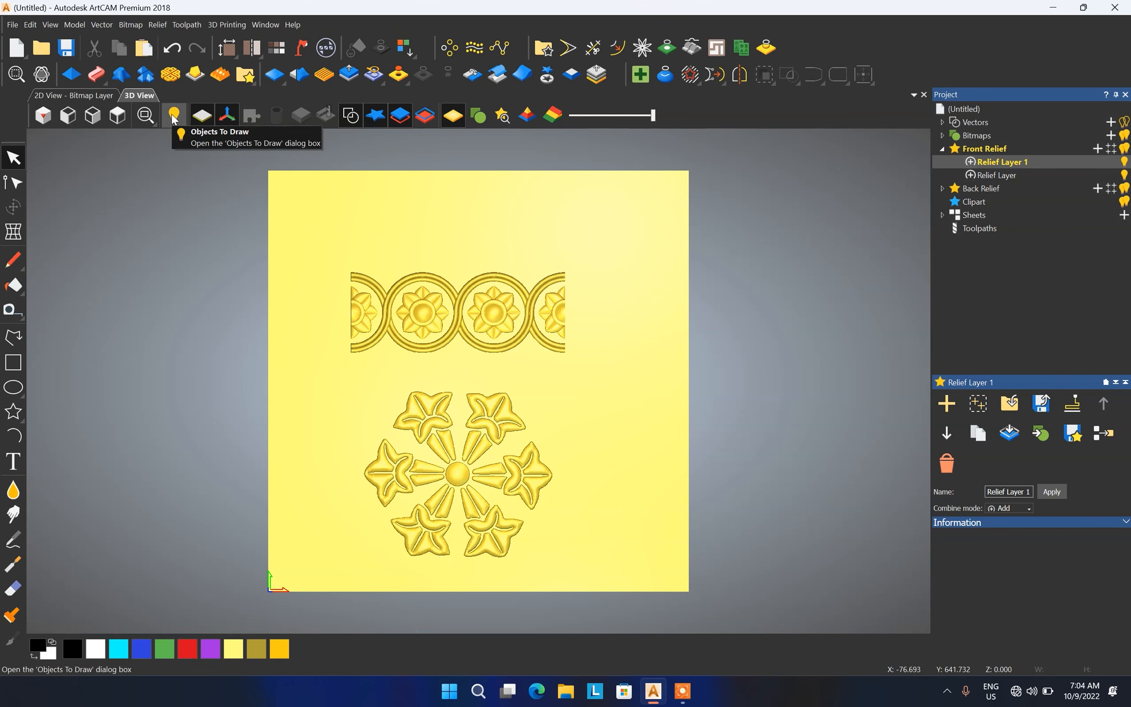
Step: Limit the objects drawn in the 3D view to the Front Relief using the Objects To Draw settings
{"action": "left_click", "coordinate": [174, 117]}
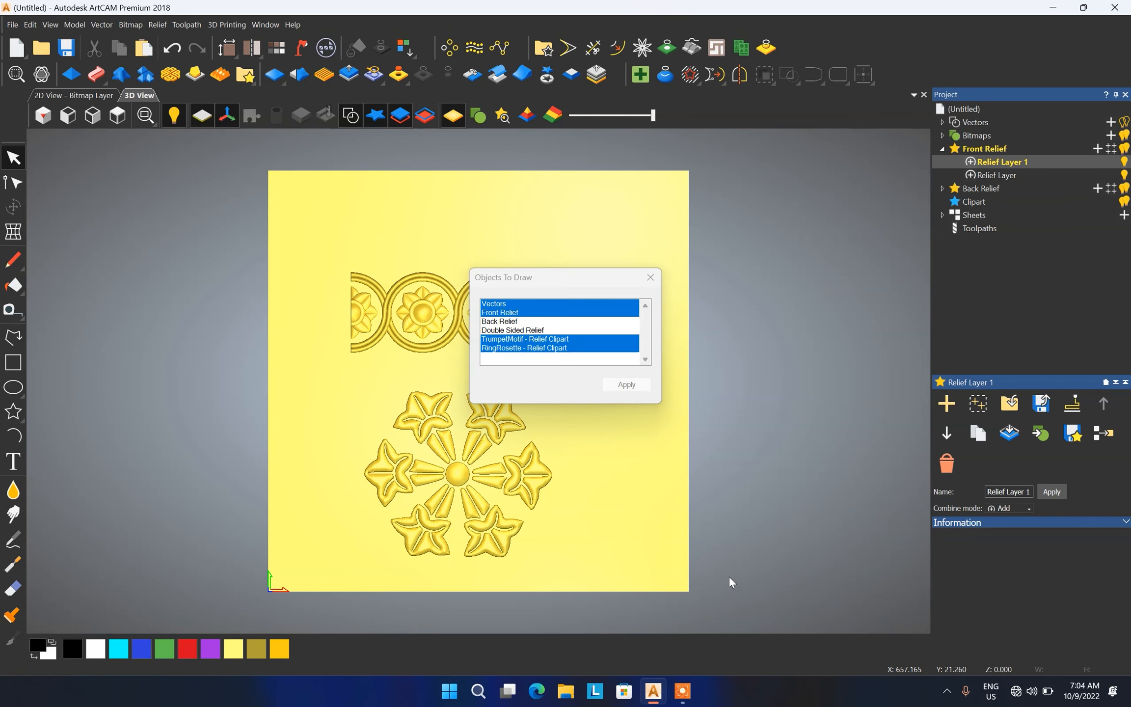
{"action": "left_click_drag", "start_coordinate": [541, 277], "coordinate": [156, 224]}
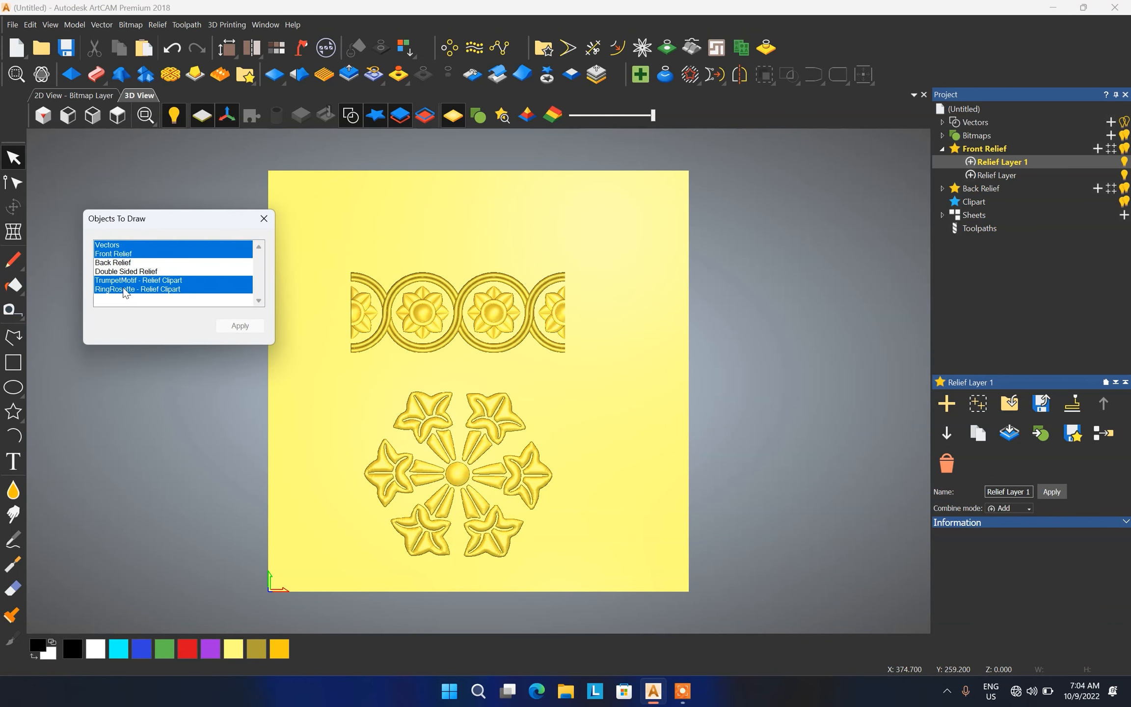
{"action": "left_click", "coordinate": [192, 253]}
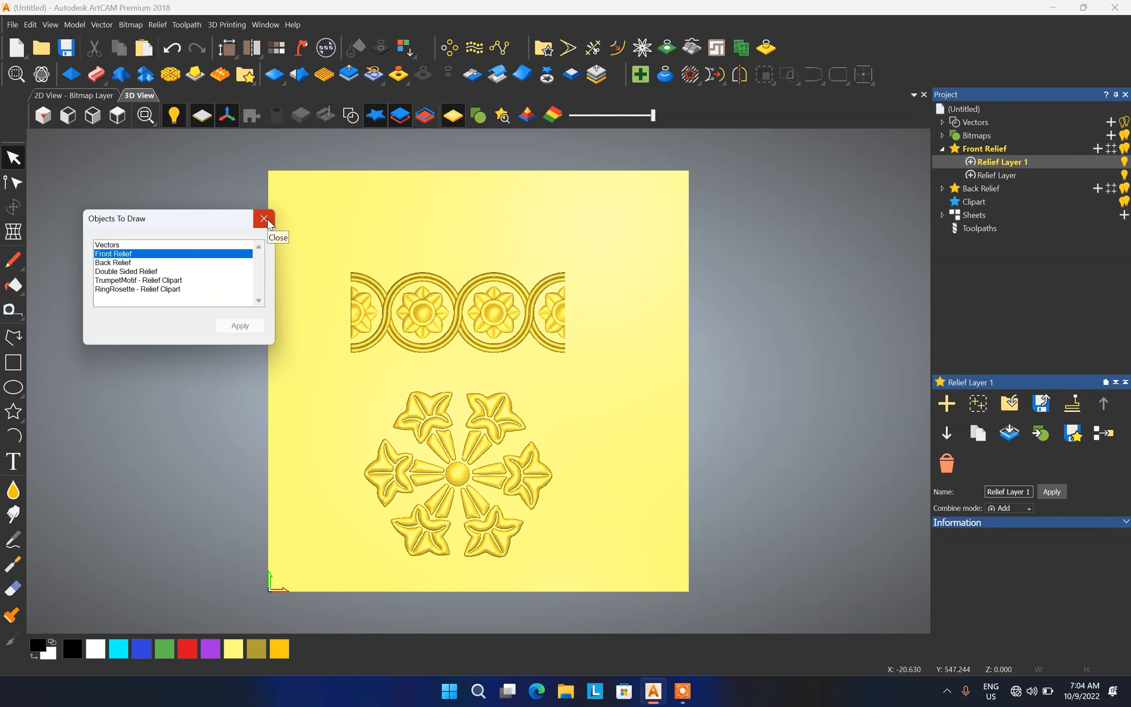
{"action": "left_click", "coordinate": [266, 219]}
Step: Draw a rectangle overlapping the rosette's upper-left leaf and hide the vectors through the Objects To Draw settings
{"action": "left_click", "coordinate": [13, 363]}
{"action": "left_click_drag", "start_coordinate": [339, 362], "coordinate": [426, 454]}
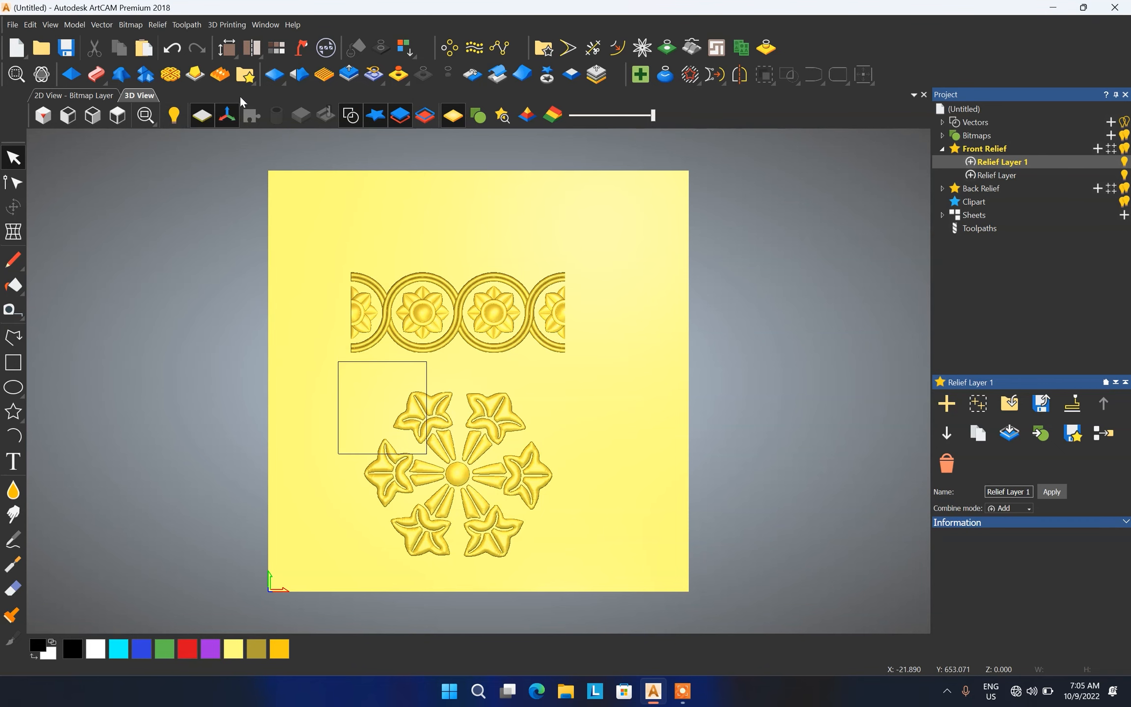
{"action": "left_click", "coordinate": [174, 116]}
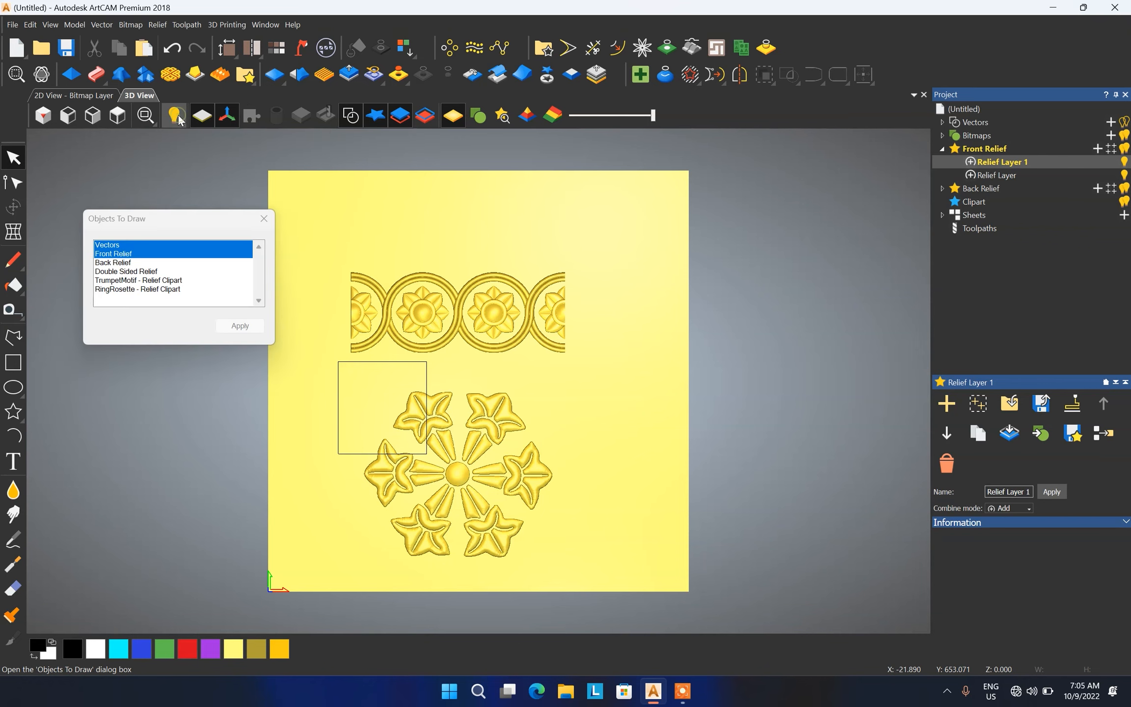
{"action": "left_click", "coordinate": [128, 246]}
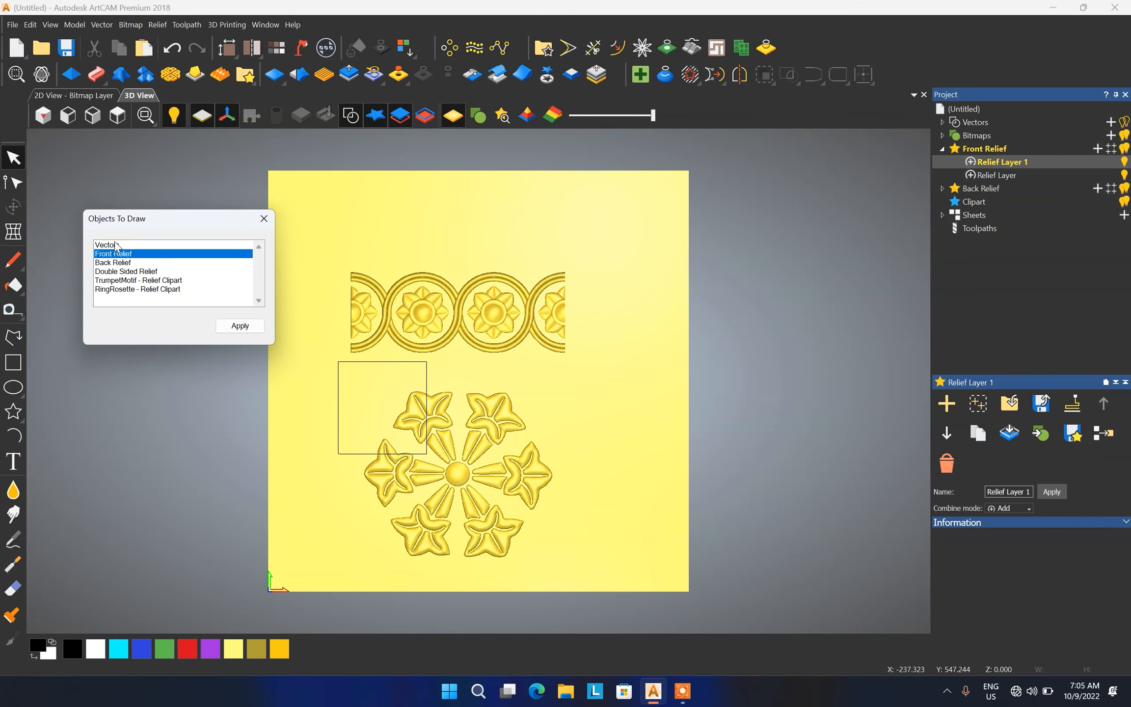
{"action": "left_click", "coordinate": [231, 326]}
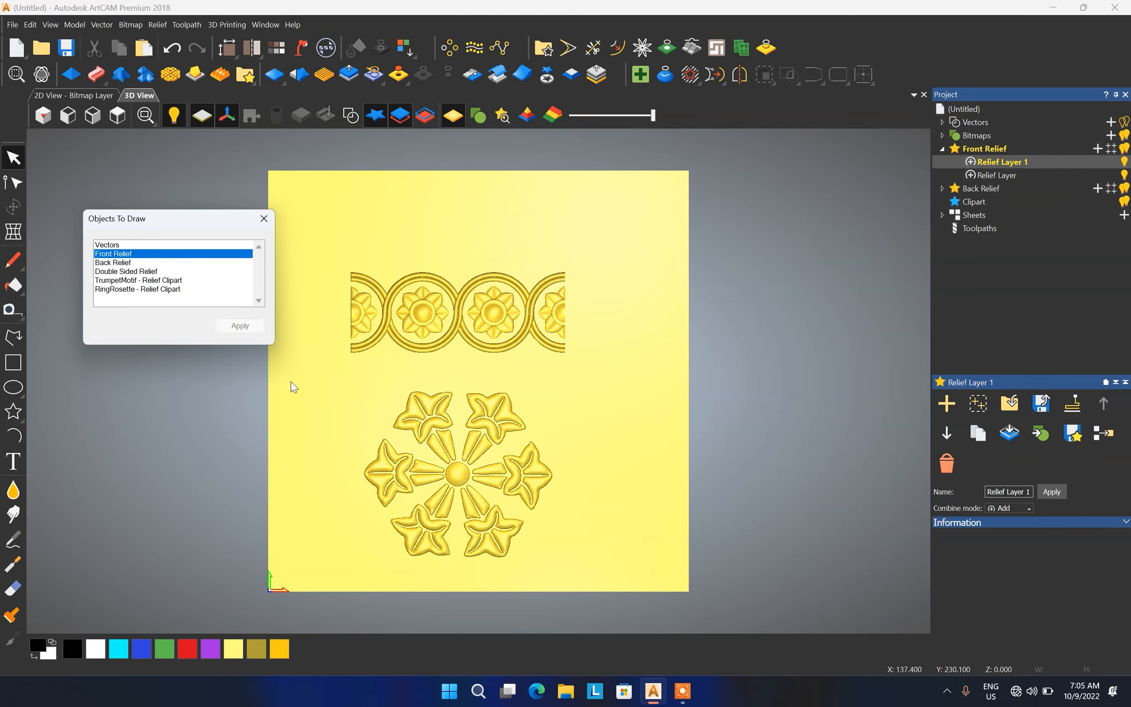
{"action": "left_click", "coordinate": [264, 219]}
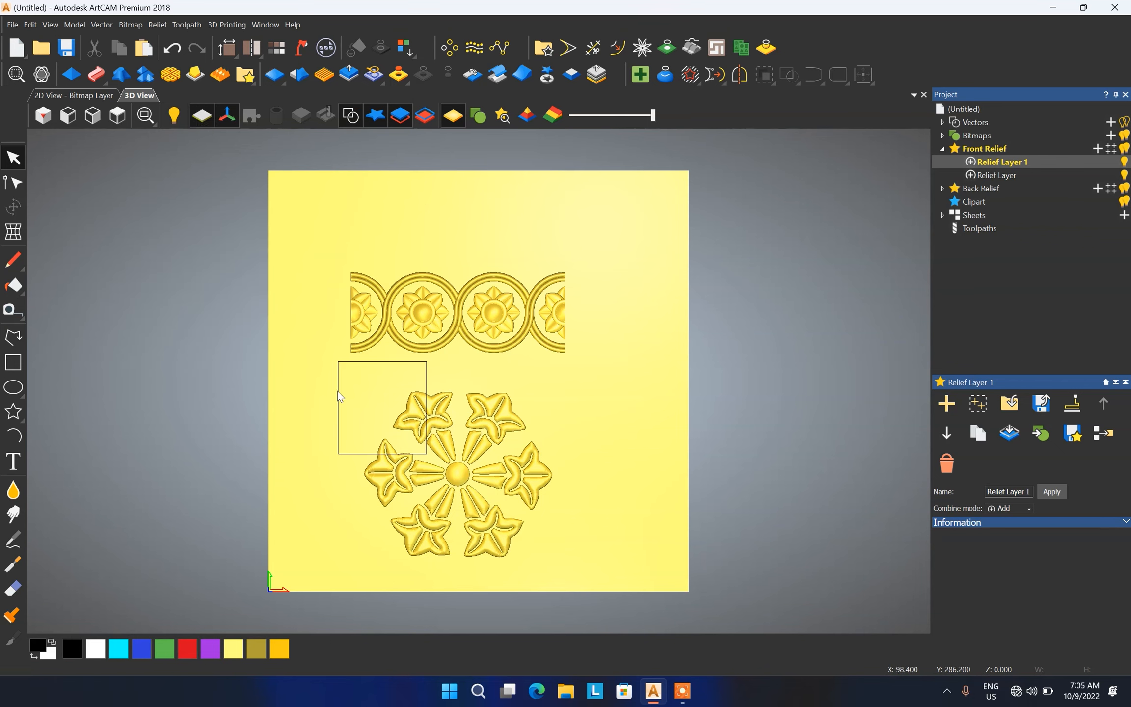
Step: Toggle the 3D vector display off and on to compare the model with and without the rectangle
{"action": "left_click", "coordinate": [351, 114]}
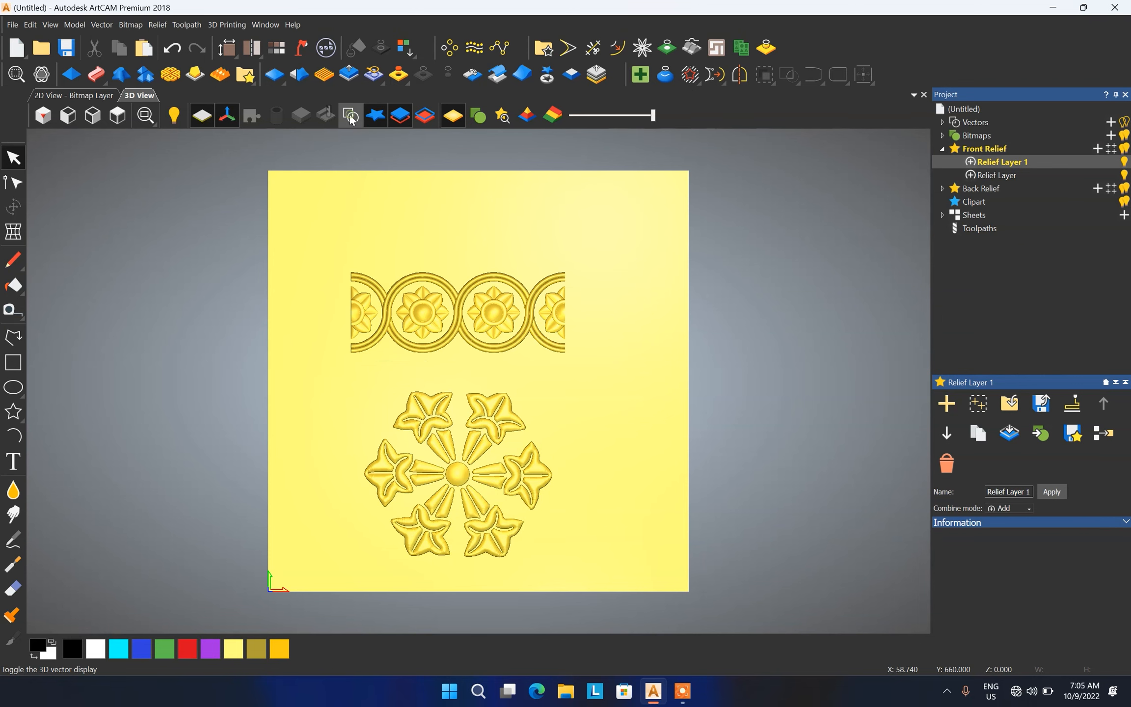
{"action": "left_click", "coordinate": [353, 124]}
{"action": "left_click", "coordinate": [353, 124]}
{"action": "scroll", "coordinate": [534, 440], "scroll_direction": "up", "scroll_amount": 2}
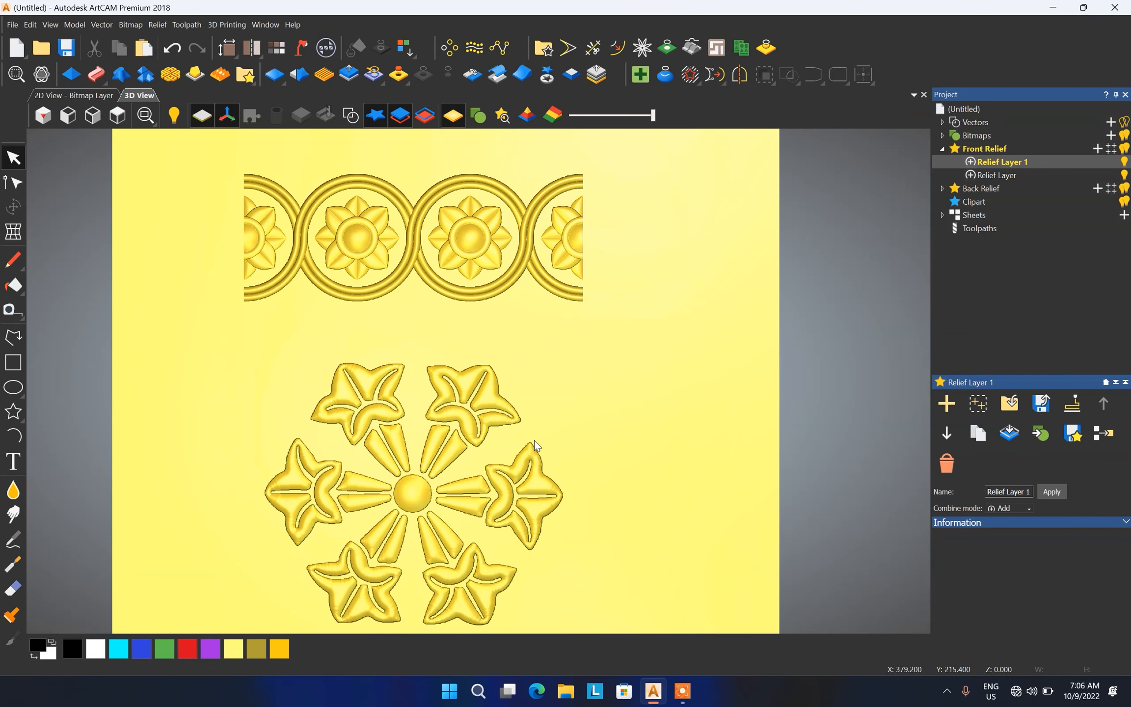
{"action": "scroll", "coordinate": [491, 417], "scroll_direction": "down", "scroll_amount": 1}
{"action": "left_click", "coordinate": [350, 116]}
{"action": "scroll", "coordinate": [375, 283], "scroll_direction": "down", "scroll_amount": 1}
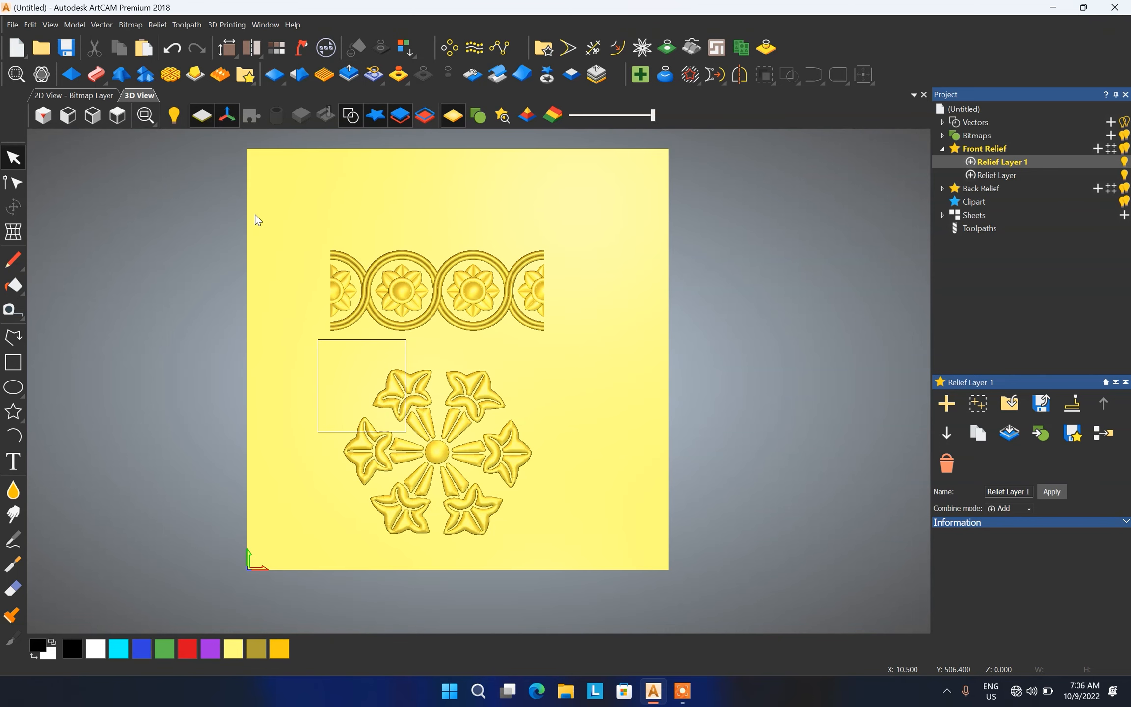
Step: Toggle the zero plane off and on, examining the border and rosette with and without the base
{"action": "left_click", "coordinate": [202, 116]}
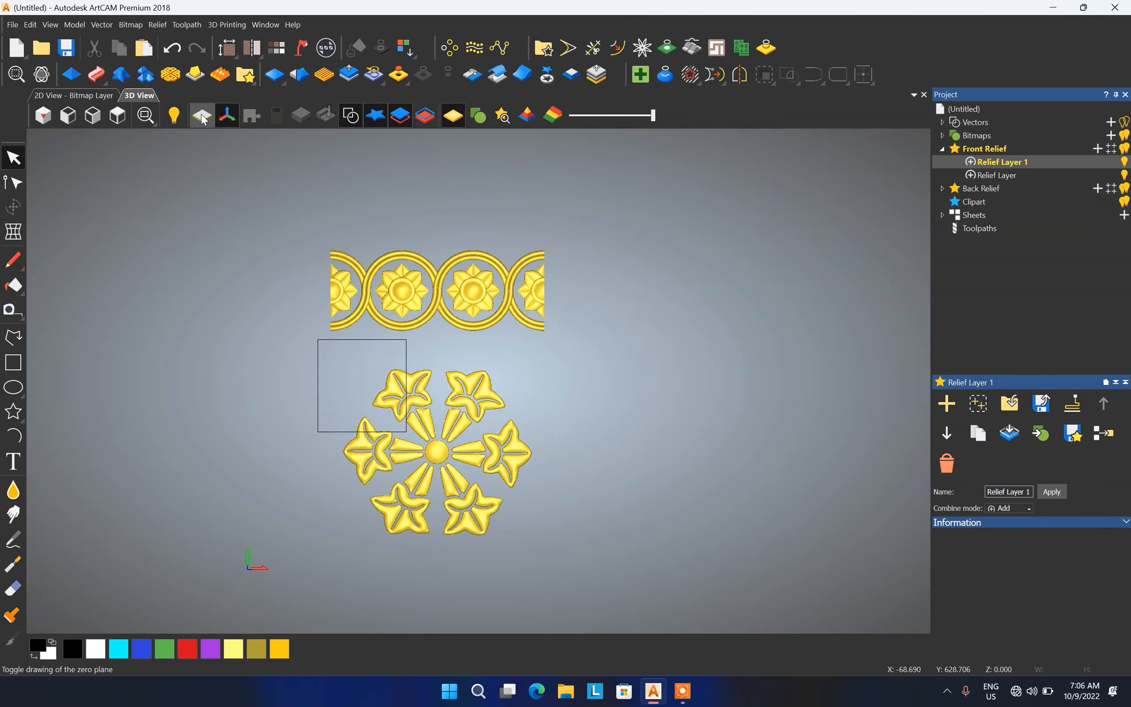
{"action": "left_click", "coordinate": [202, 116]}
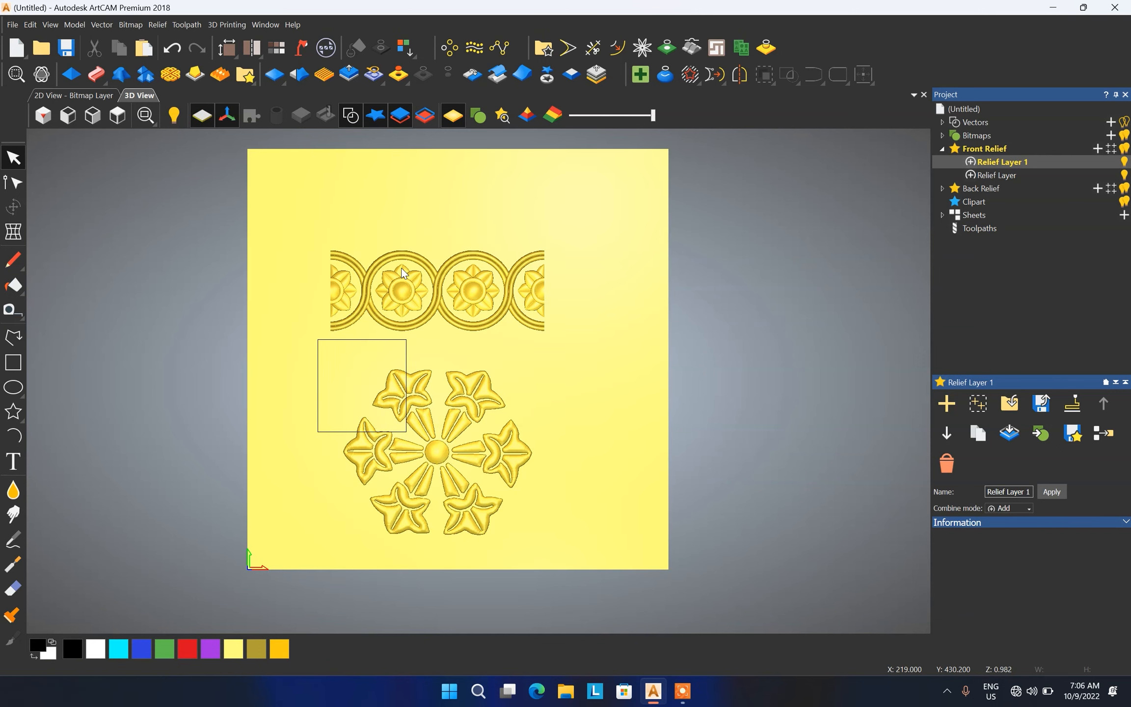
{"action": "left_click", "coordinate": [200, 118]}
{"action": "scroll", "coordinate": [204, 149], "scroll_direction": "up", "scroll_amount": 2}
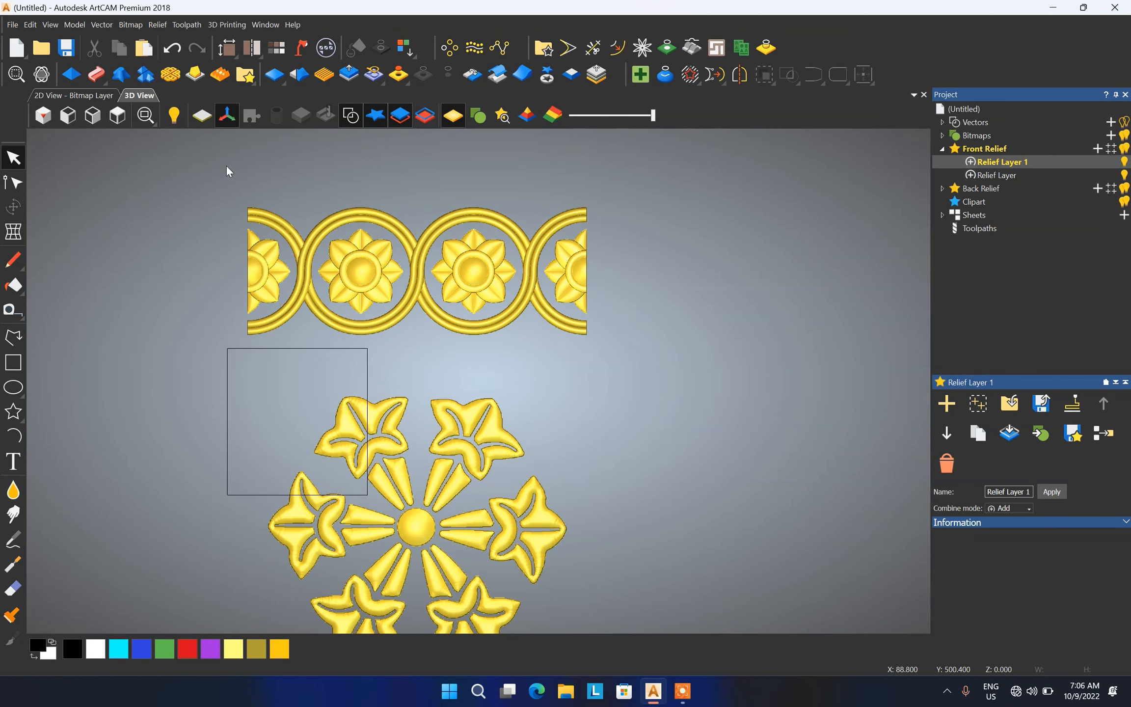
{"action": "left_click", "coordinate": [201, 121]}
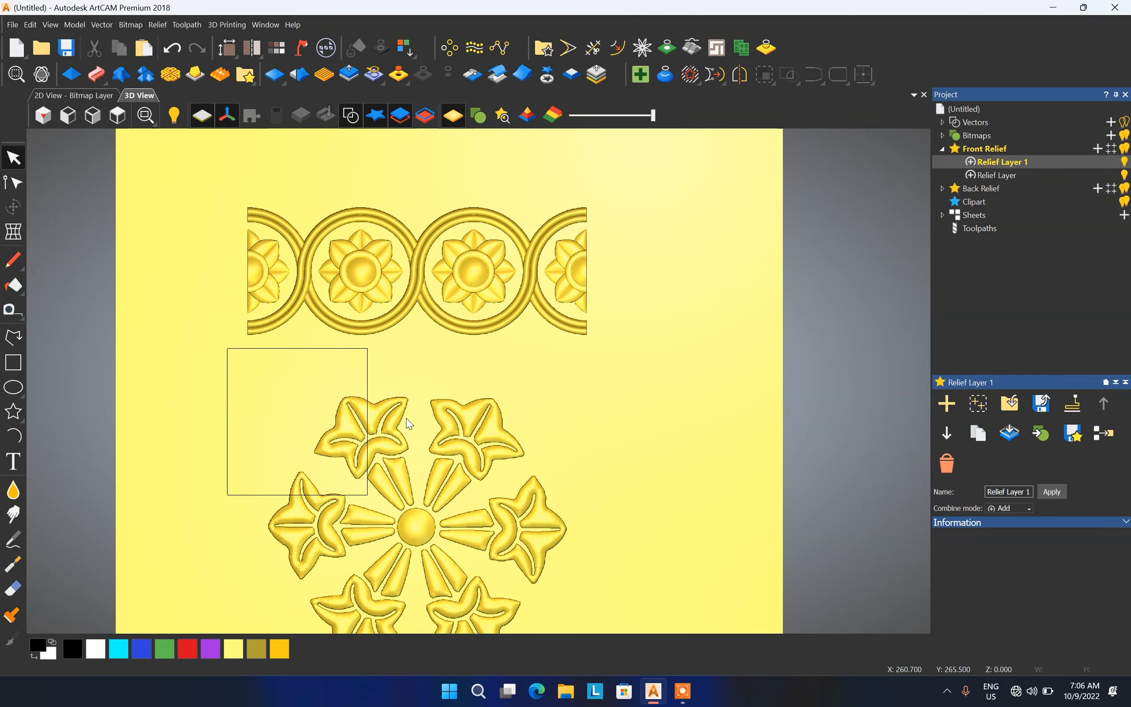
Step: Magnify and tilt the model's origin corner, and toggle the origin axes off and on
{"action": "left_click", "coordinate": [233, 123]}
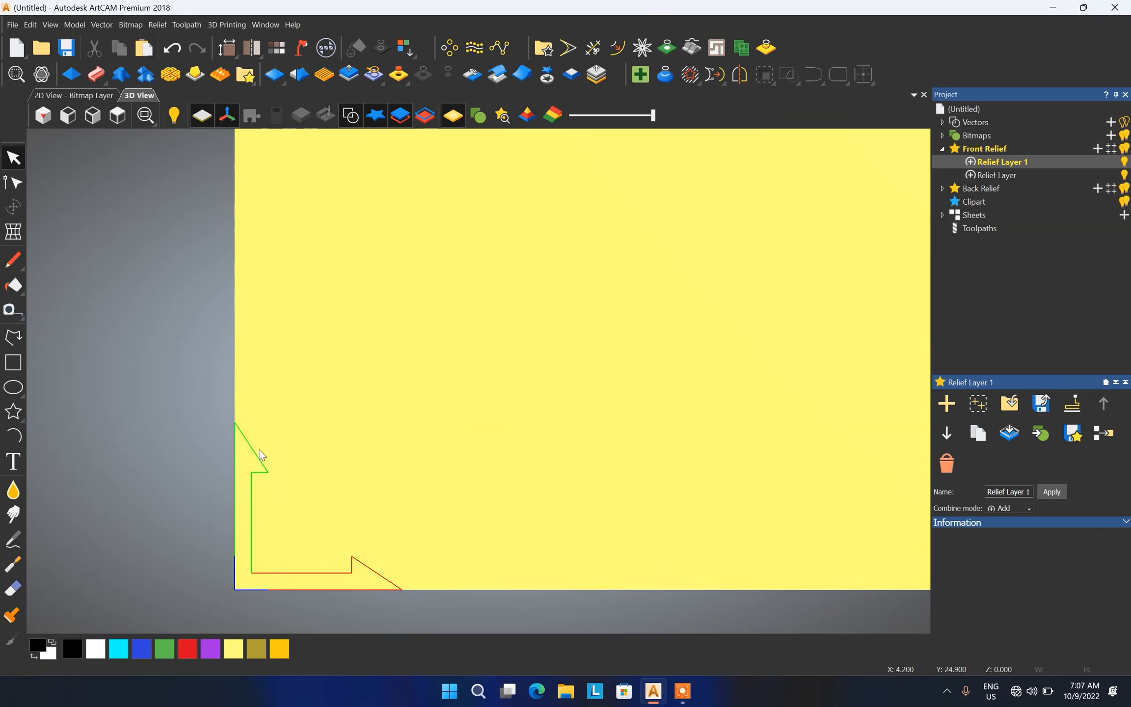
{"action": "left_click_drag", "start_coordinate": [327, 557], "coordinate": [224, 299]}
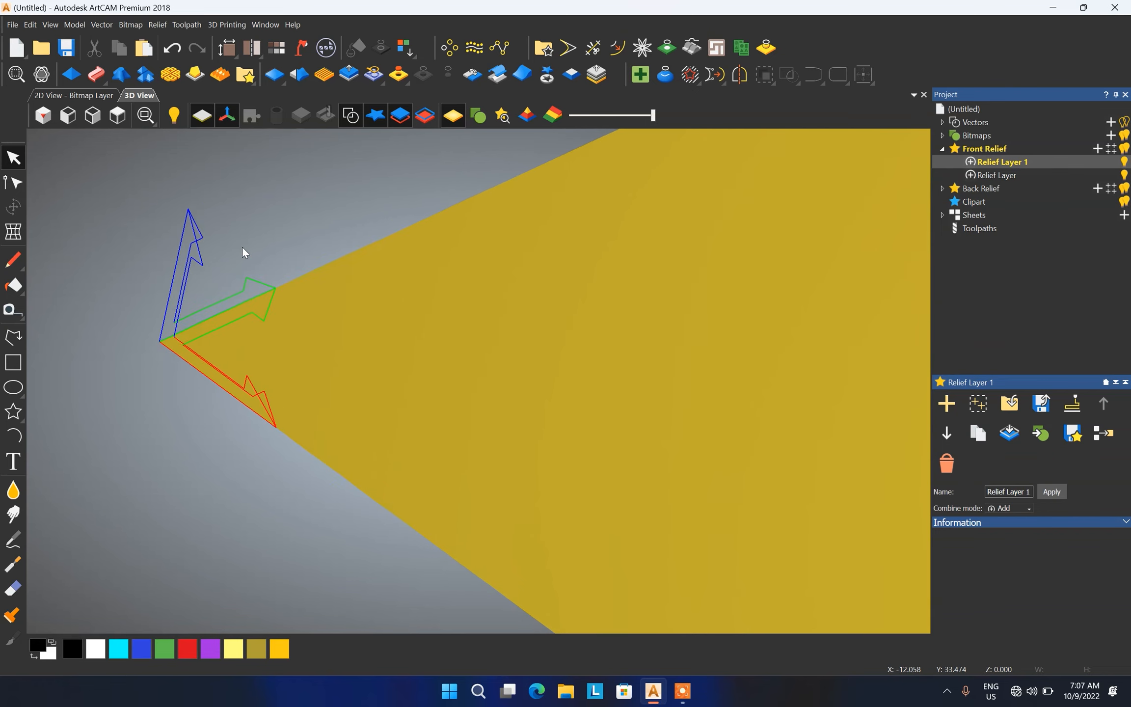
{"action": "left_click", "coordinate": [226, 119]}
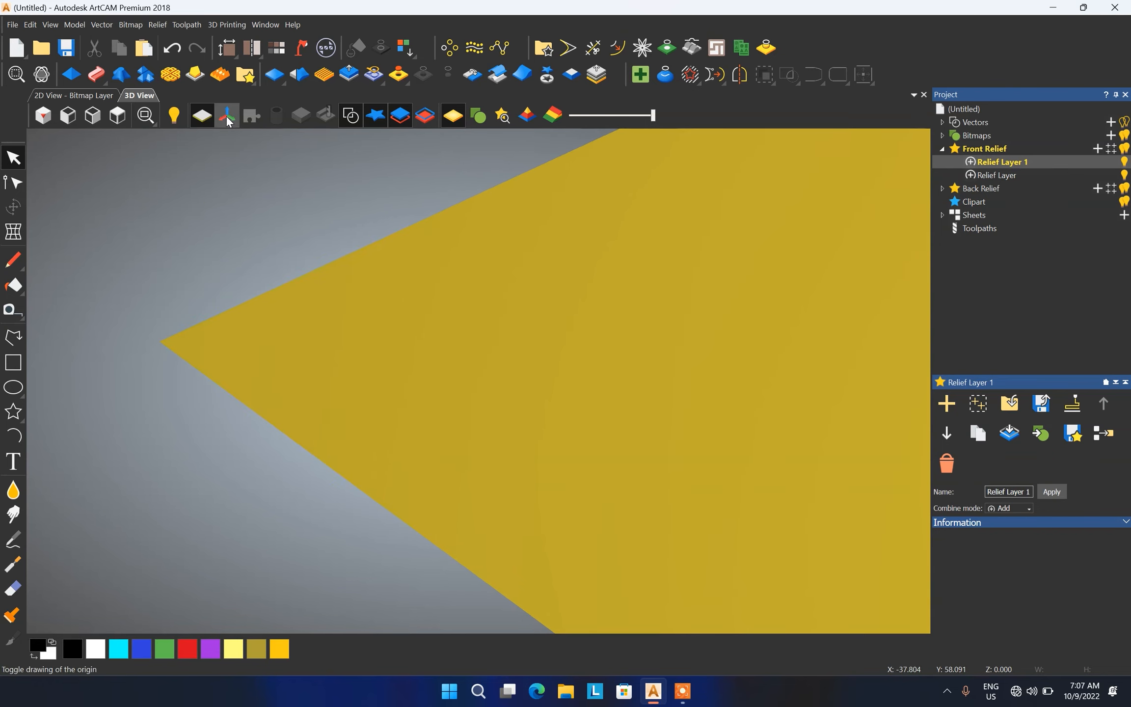
{"action": "left_click", "coordinate": [227, 120]}
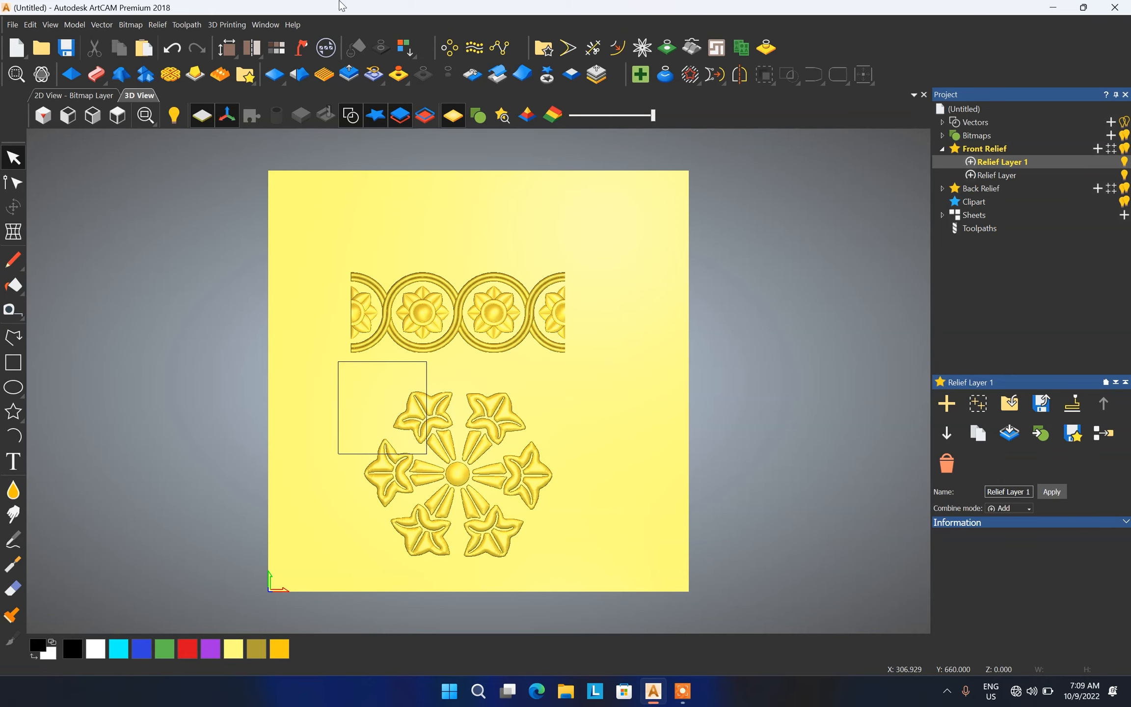
Step: Insert the SquareFlower relief from the Architectural clipart library to the right of the leaf rosette, and close the library
{"action": "left_click", "coordinate": [378, 116]}
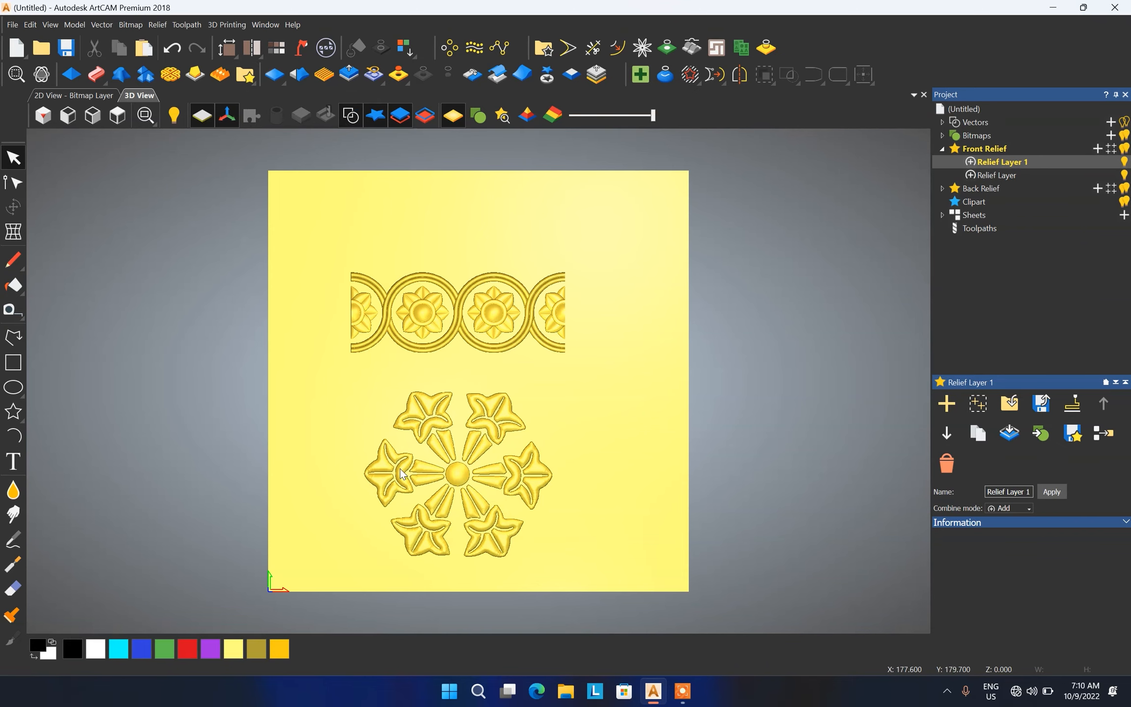
{"action": "left_click", "coordinate": [249, 77]}
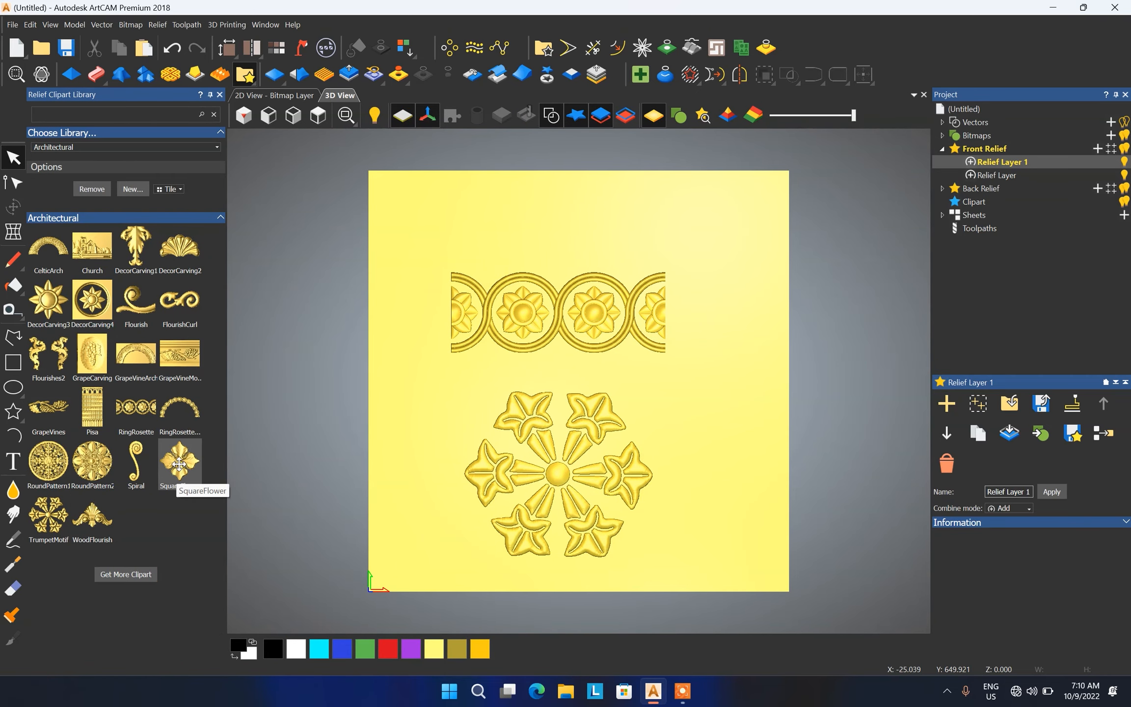
{"action": "double_click", "coordinate": [177, 473]}
{"action": "left_click_drag", "start_coordinate": [469, 517], "coordinate": [543, 378]}
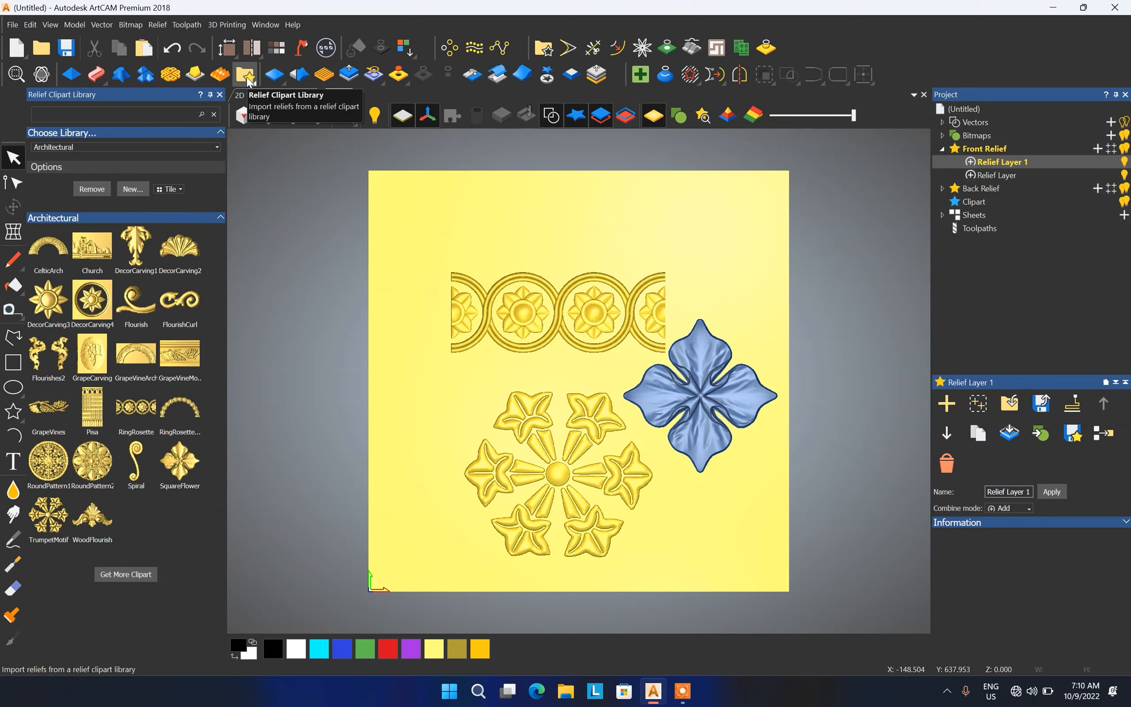
{"action": "left_click", "coordinate": [246, 76]}
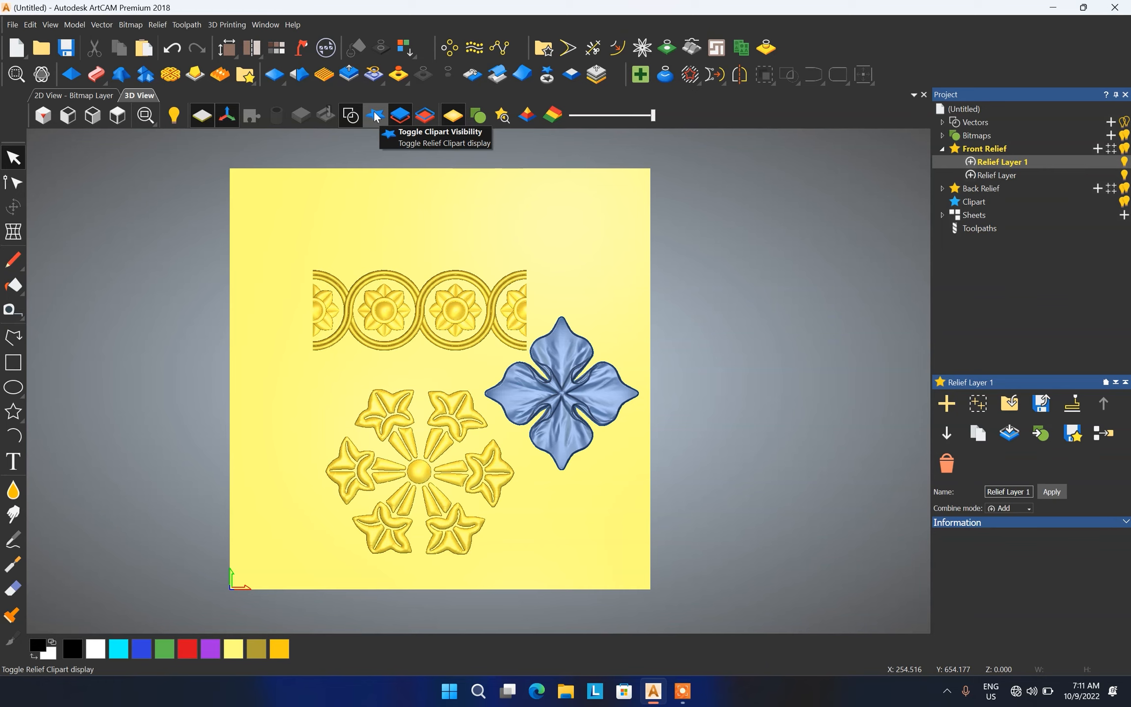
Step: Toggle the relief clipart visibility to compare the model with and without the square flower
{"action": "left_click", "coordinate": [376, 116]}
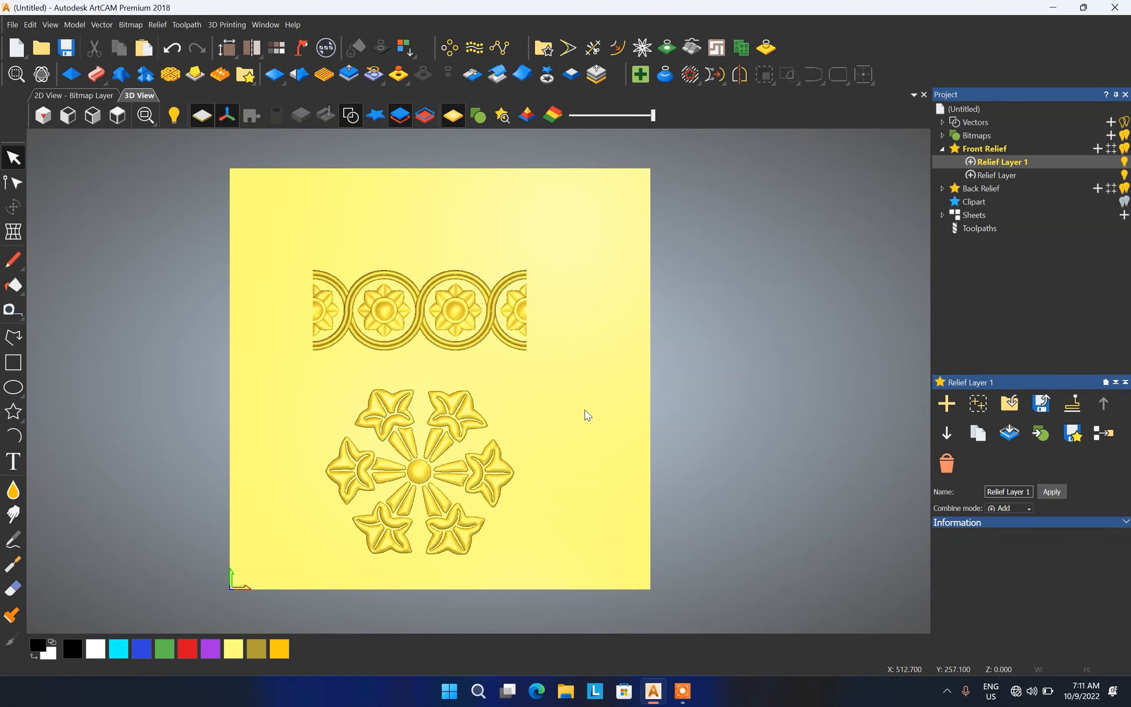
{"action": "left_click", "coordinate": [373, 114]}
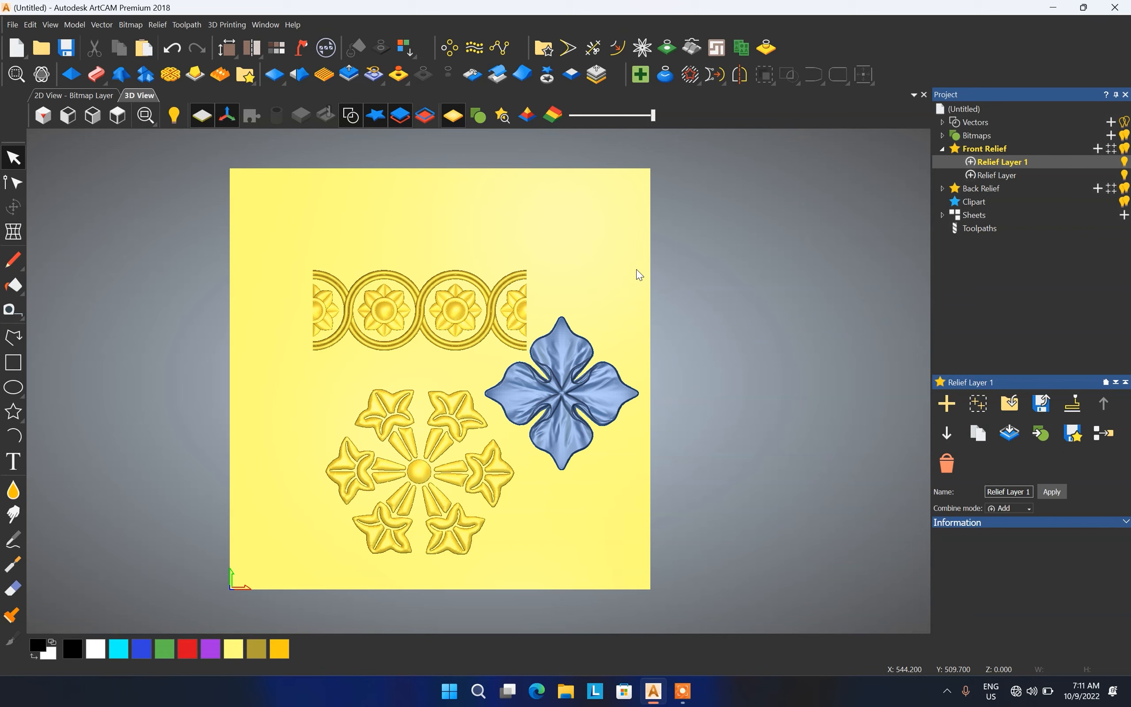
{"action": "left_click", "coordinate": [379, 119]}
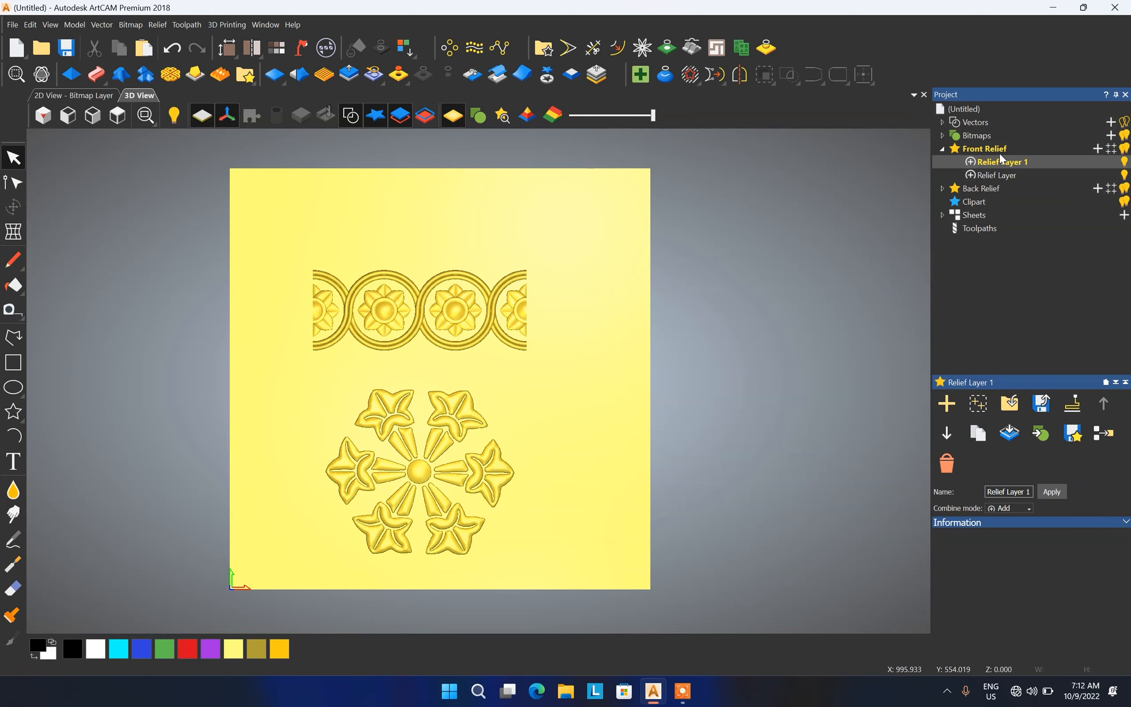
Step: Toggle the front relief display off and on, and try the back relief display toggle
{"action": "left_click", "coordinate": [398, 117]}
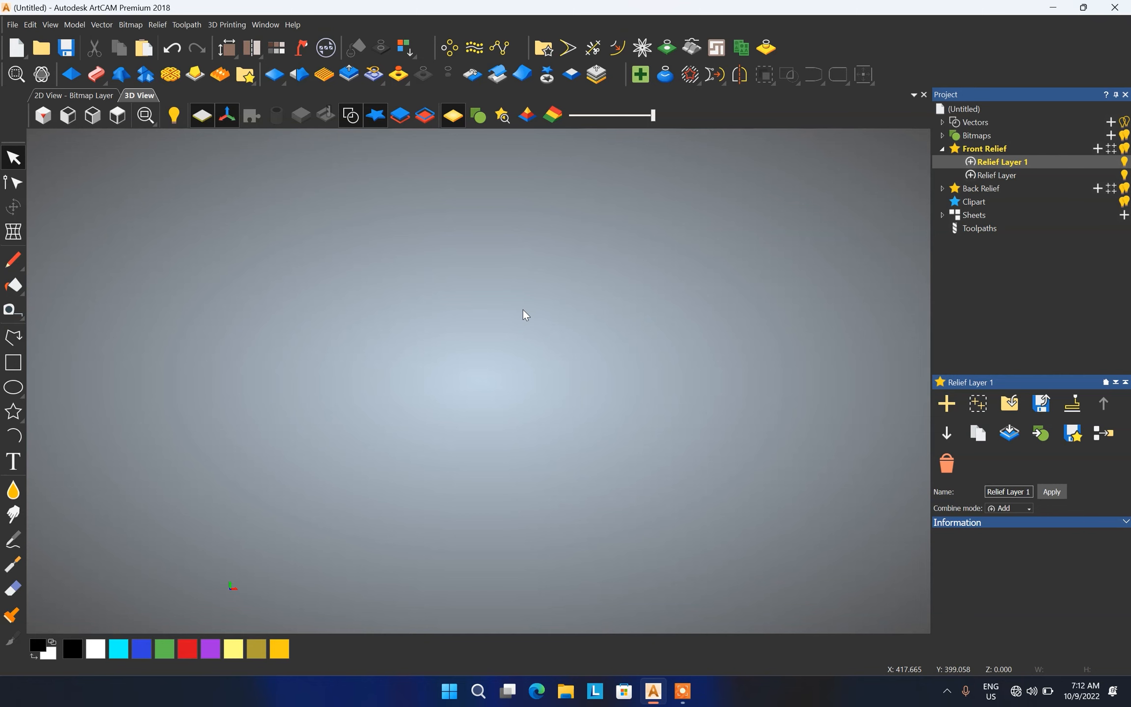
{"action": "left_click", "coordinate": [398, 117]}
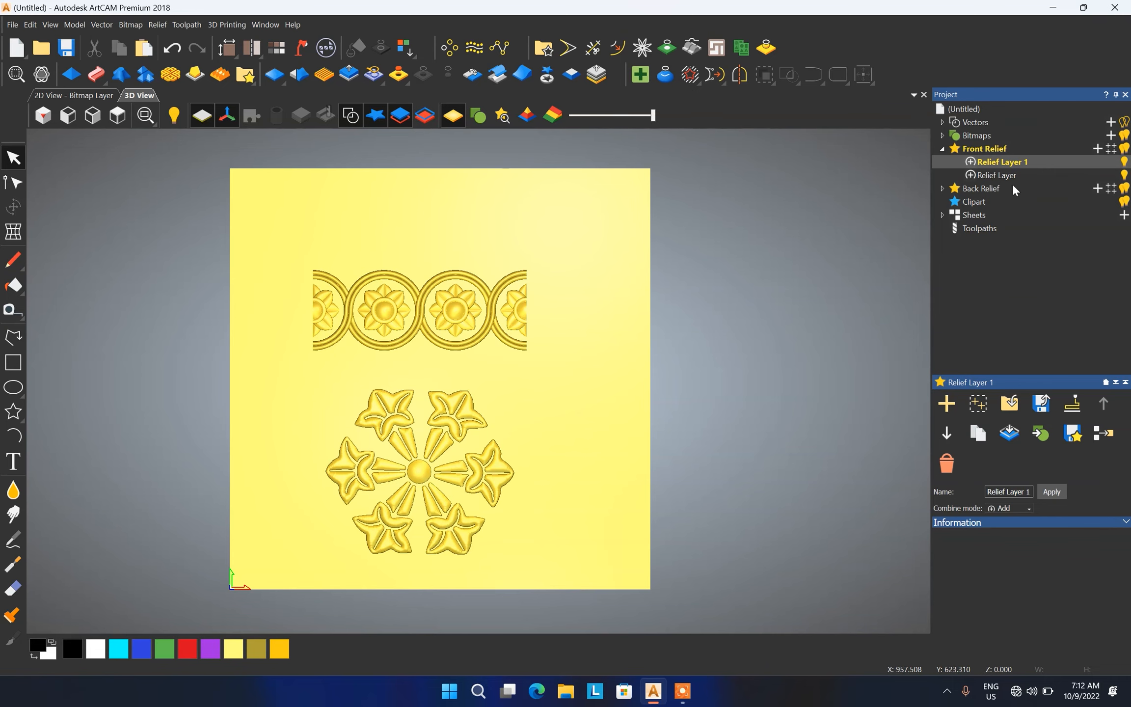
{"action": "left_click", "coordinate": [975, 188]}
{"action": "left_click", "coordinate": [428, 119]}
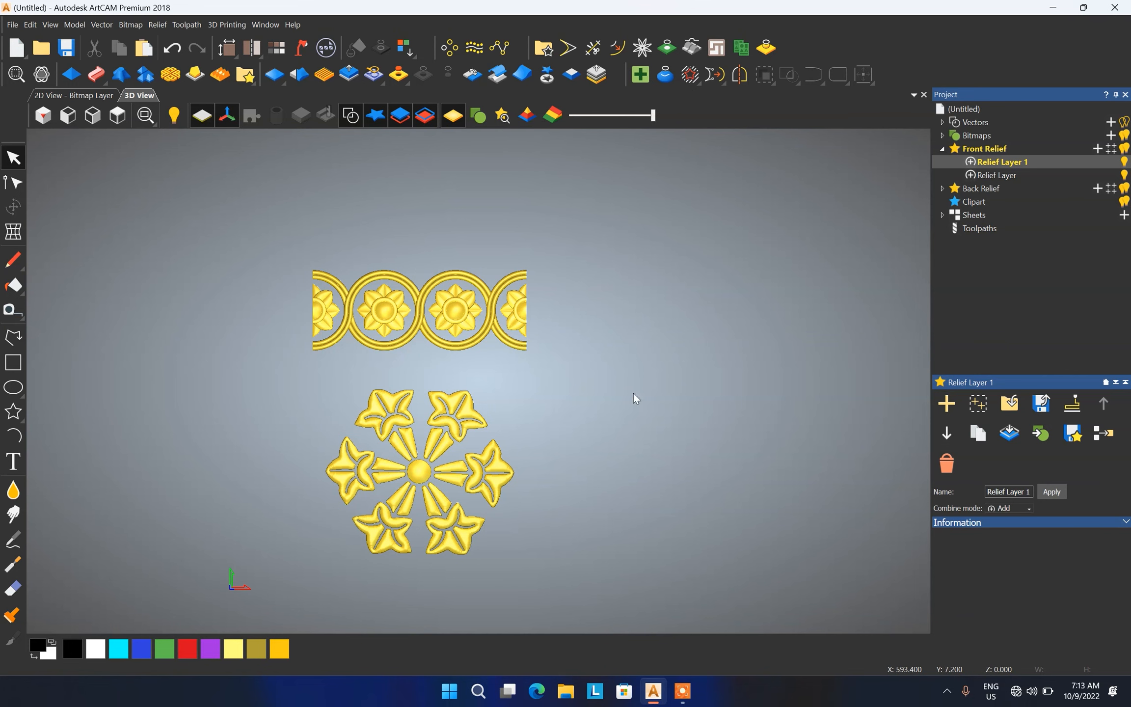
Step: Try the relief colour display, shade the relief with the active bitmap colours, and examine the border and rosette up close
{"action": "left_click", "coordinate": [449, 120]}
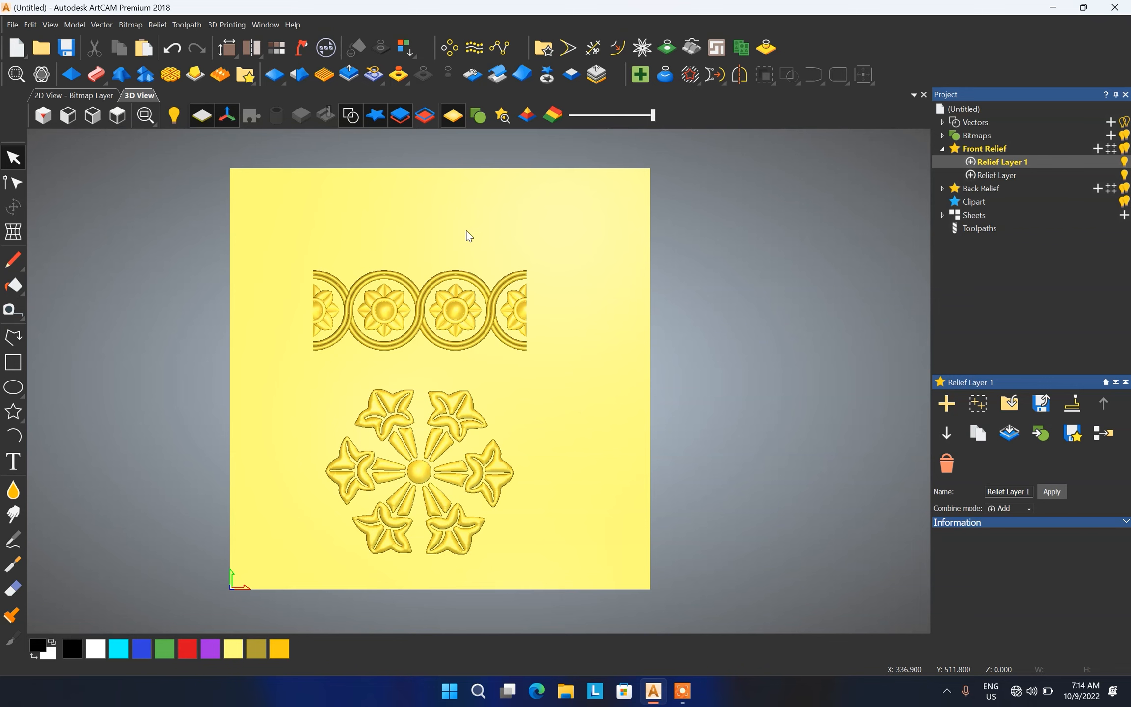
{"action": "left_click", "coordinate": [479, 118]}
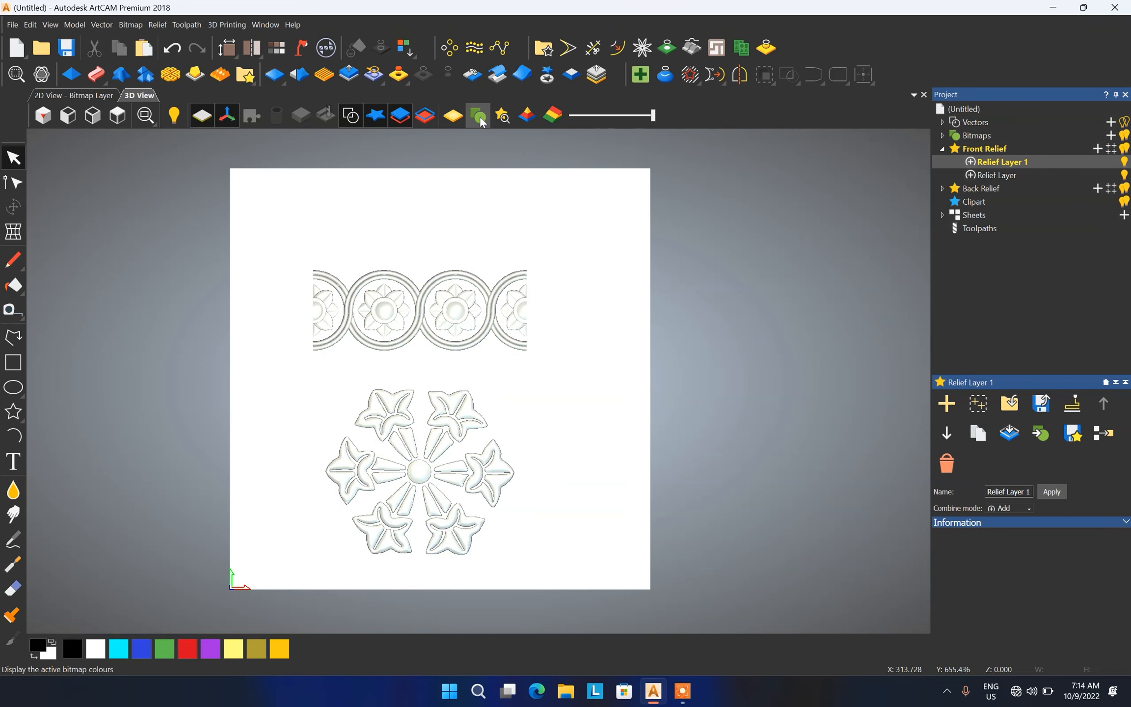
{"action": "scroll", "coordinate": [464, 437], "scroll_direction": "up", "scroll_amount": 2}
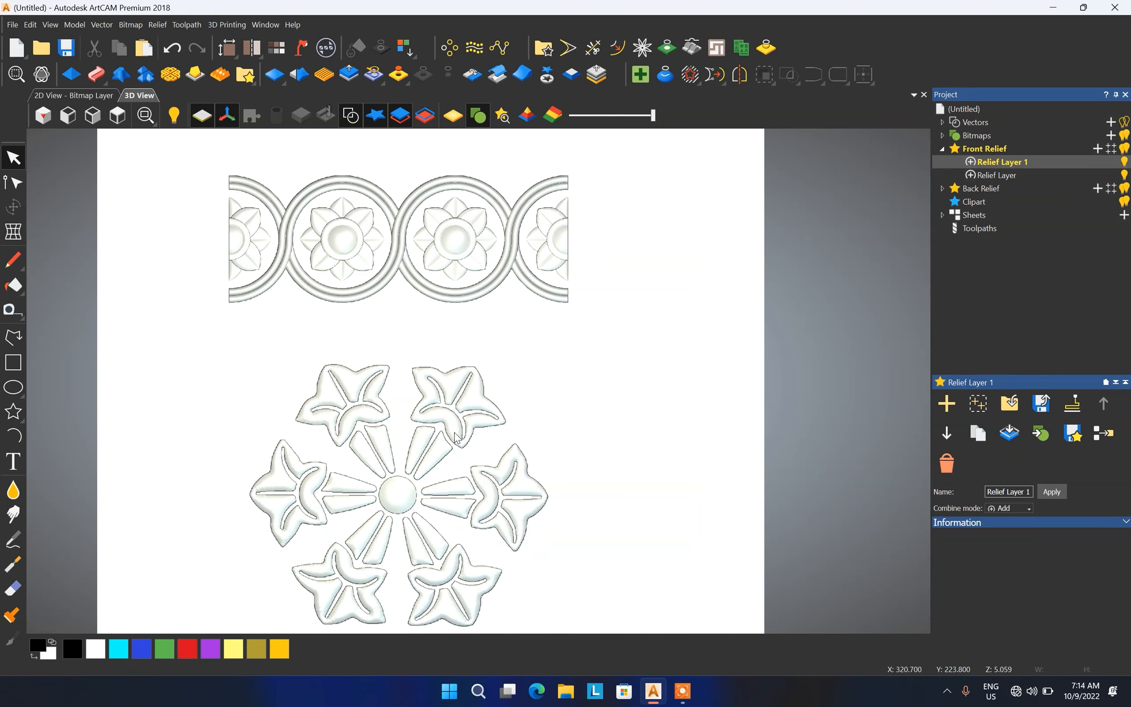
{"action": "scroll", "coordinate": [483, 290], "scroll_direction": "down", "scroll_amount": 2}
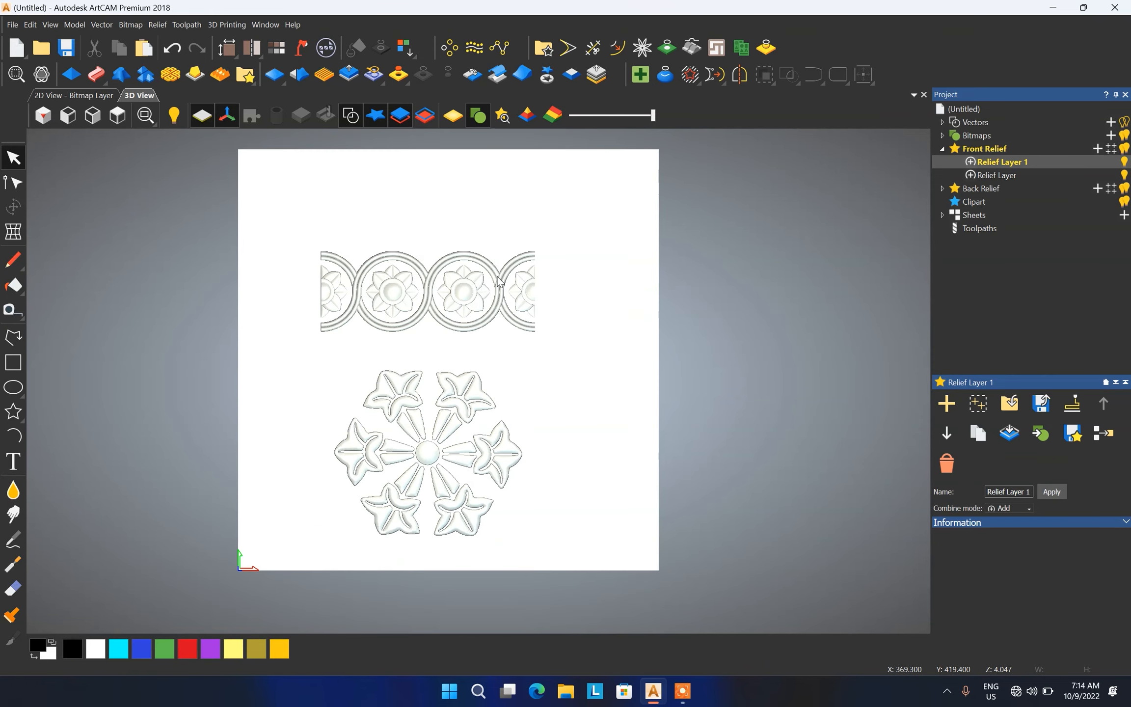
{"action": "scroll", "coordinate": [498, 281], "scroll_direction": "up", "scroll_amount": 2}
{"action": "scroll", "coordinate": [495, 283], "scroll_direction": "down", "scroll_amount": 2}
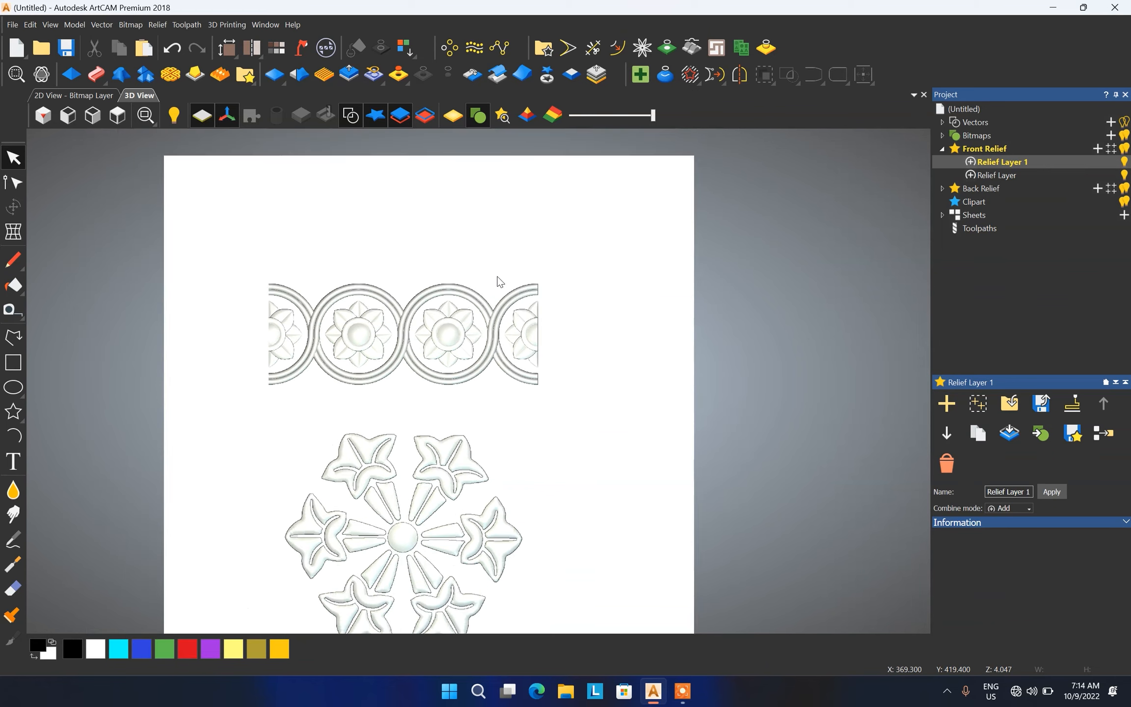
{"action": "scroll", "coordinate": [473, 490], "scroll_direction": "up", "scroll_amount": 2}
{"action": "scroll", "coordinate": [473, 489], "scroll_direction": "down", "scroll_amount": 2}
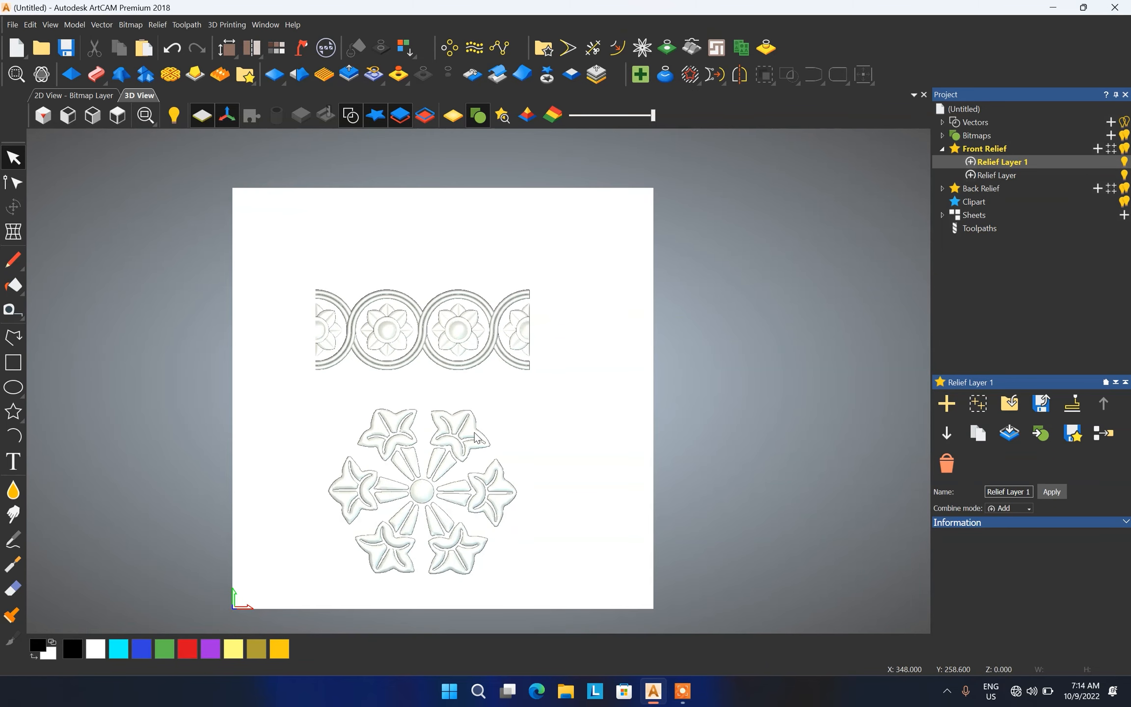
Step: Restore the material shading, and compare Relief Layer 1 with Relief Layer by shading only the active layer in colour
{"action": "scroll", "coordinate": [472, 491], "scroll_direction": "up", "scroll_amount": 2}
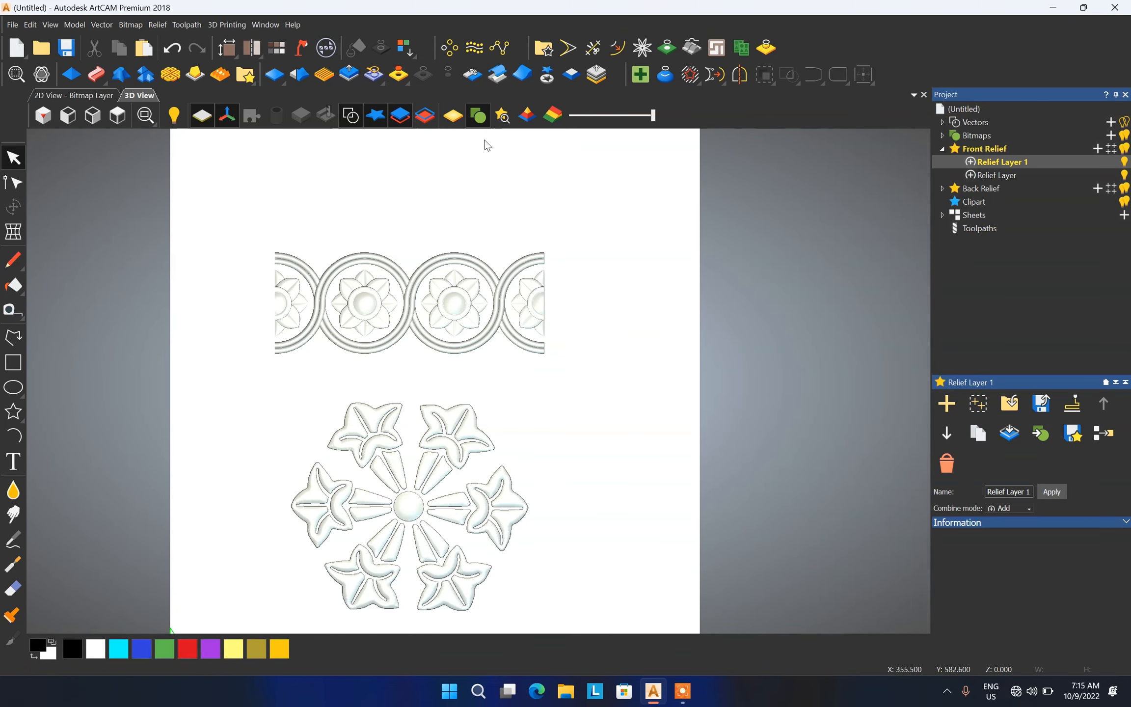
{"action": "left_click", "coordinate": [454, 116]}
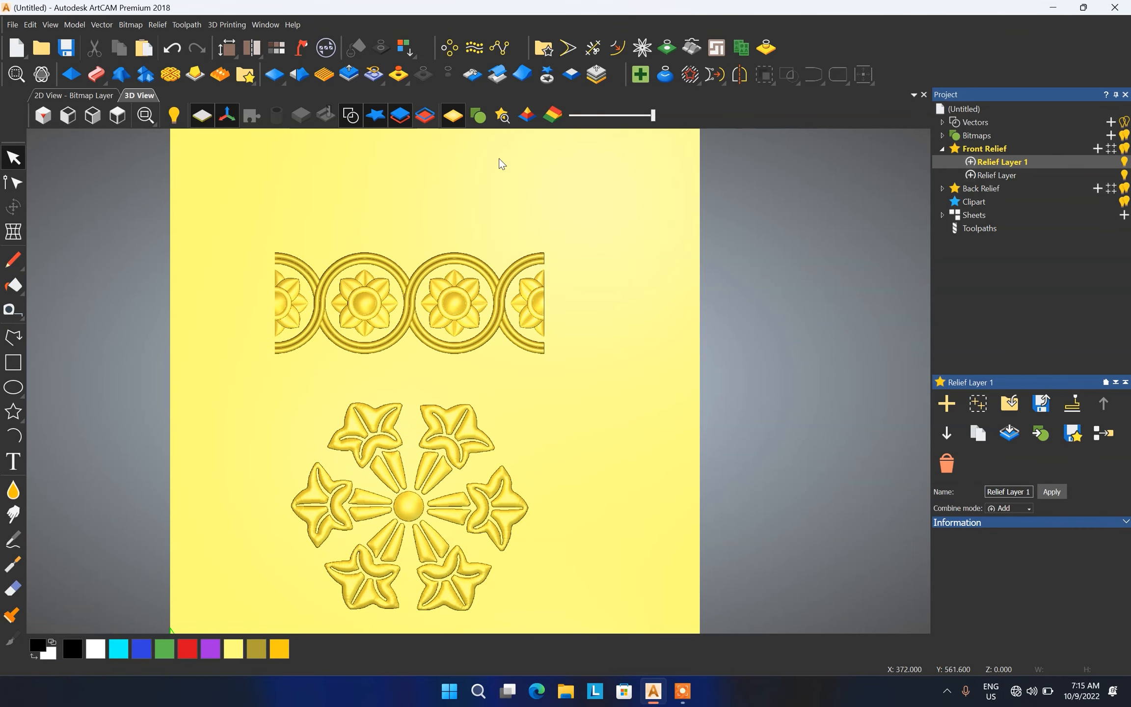
{"action": "left_click", "coordinate": [503, 118]}
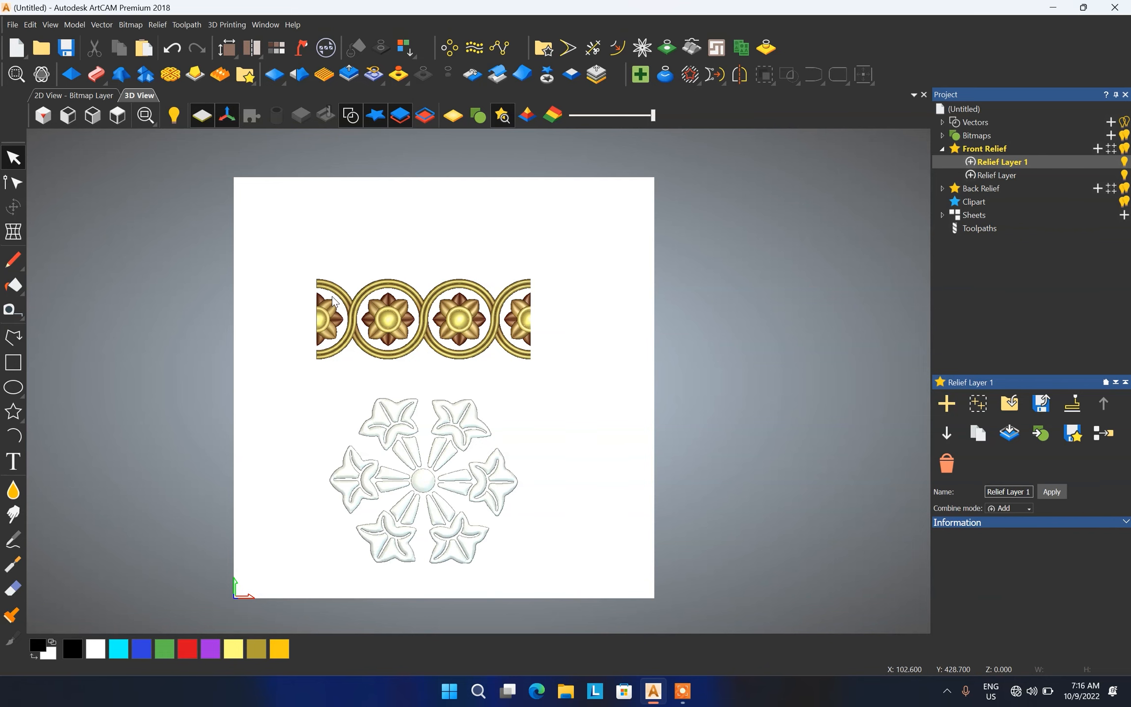
{"action": "scroll", "coordinate": [455, 342], "scroll_direction": "up", "scroll_amount": 2}
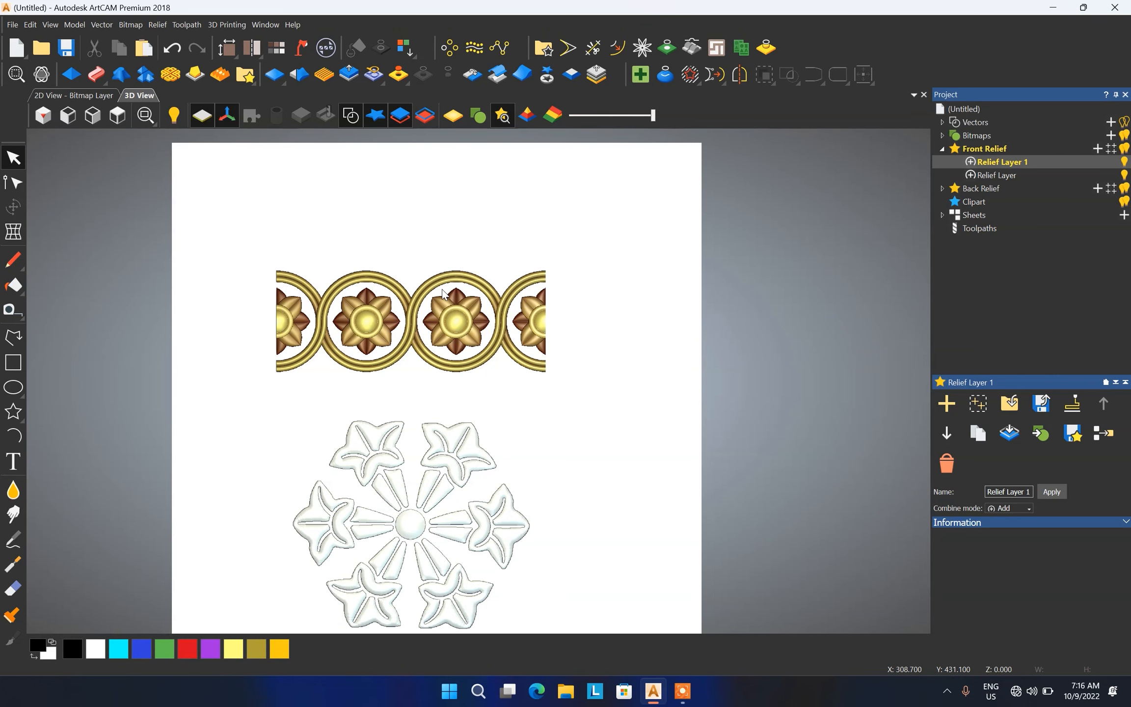
{"action": "scroll", "coordinate": [351, 322], "scroll_direction": "up", "scroll_amount": 1}
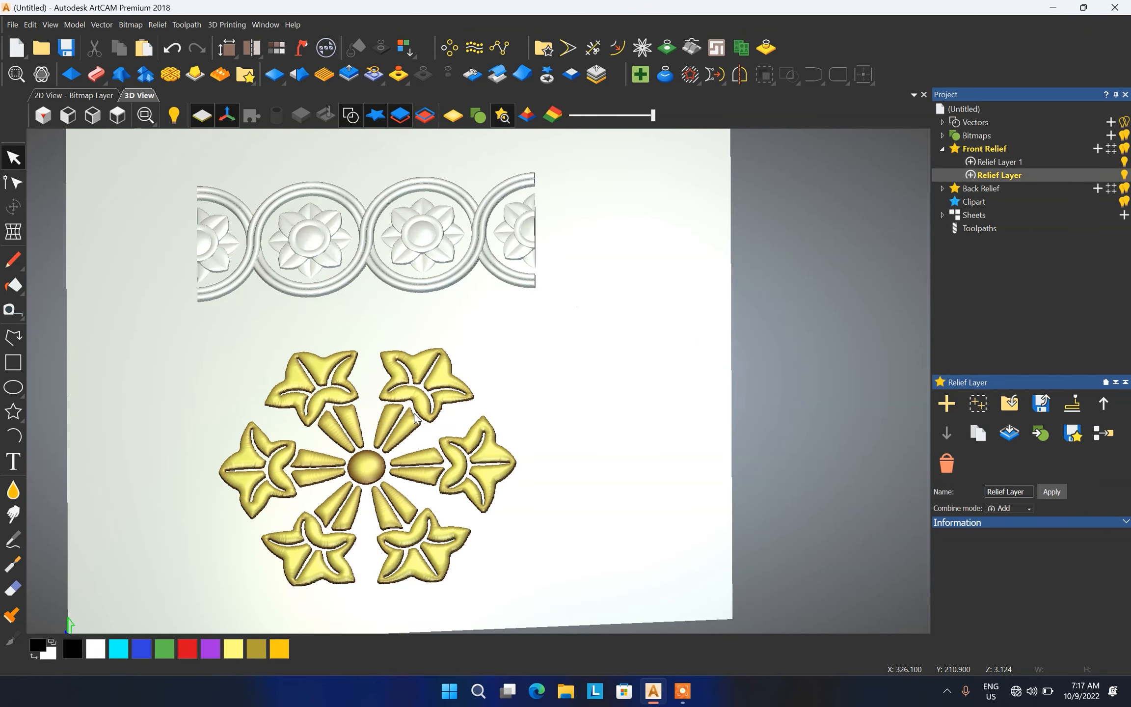
{"action": "left_click", "coordinate": [983, 162]}
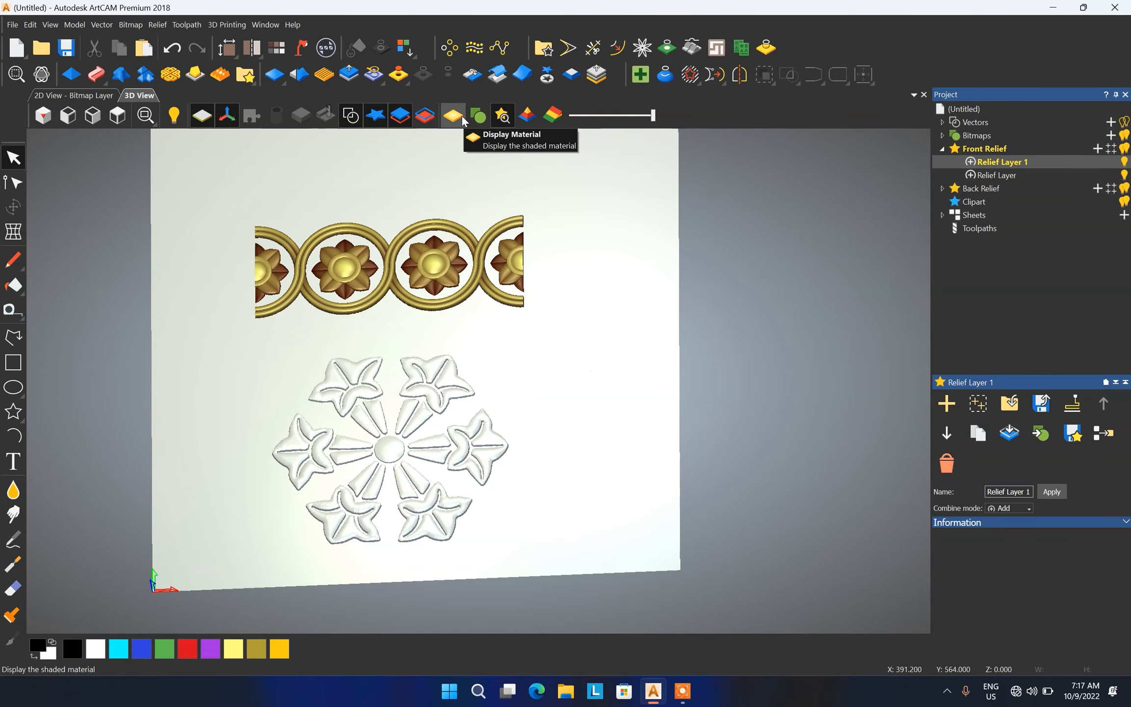
Step: Examine the leaf rosette and flower border up close with gradient analysis shading, and return the relief to material shading
{"action": "left_click", "coordinate": [526, 120]}
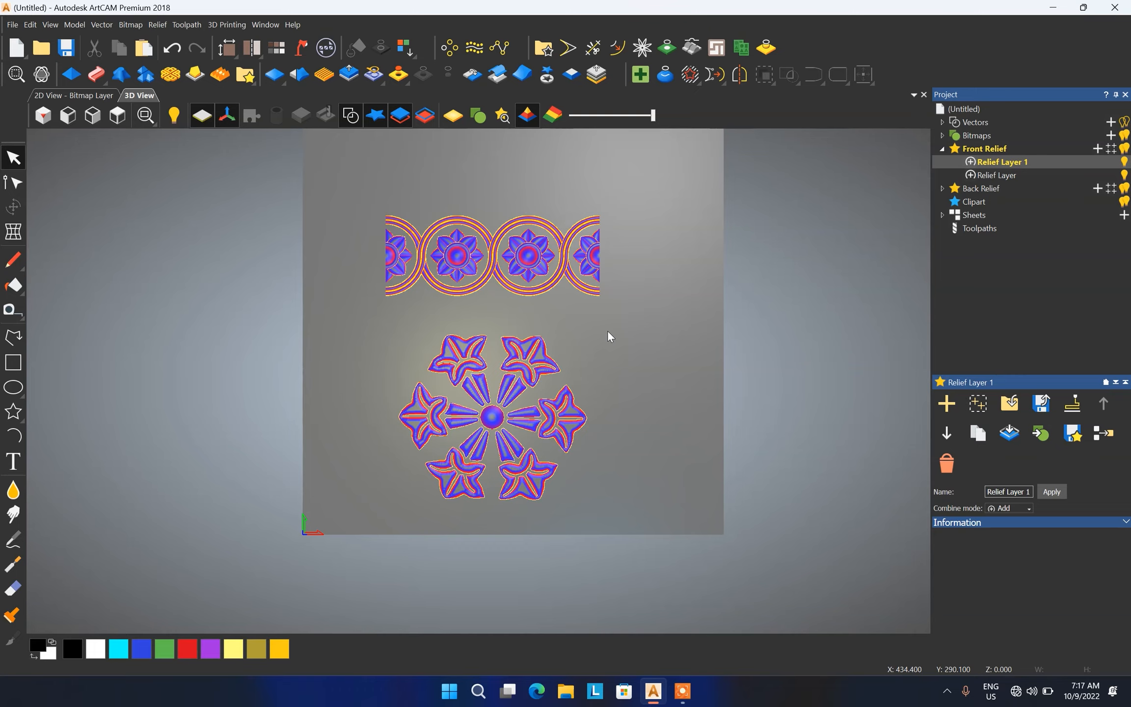
{"action": "scroll", "coordinate": [546, 380], "scroll_direction": "up", "scroll_amount": 3}
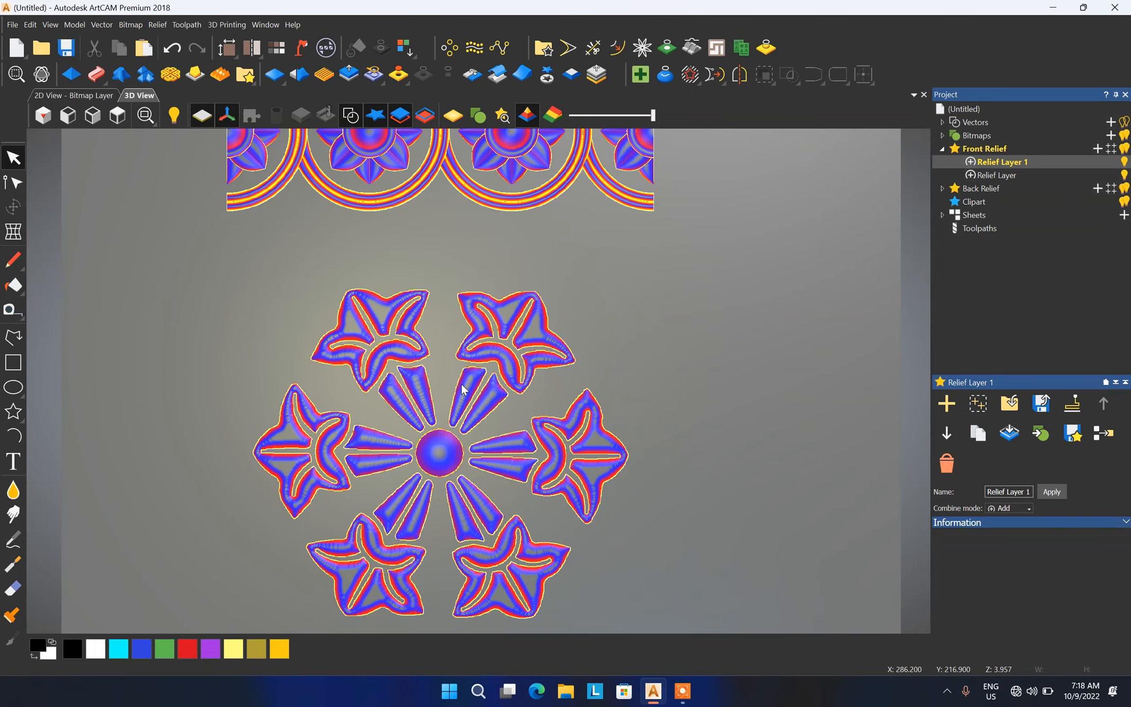
{"action": "scroll", "coordinate": [378, 456], "scroll_direction": "up", "scroll_amount": 3}
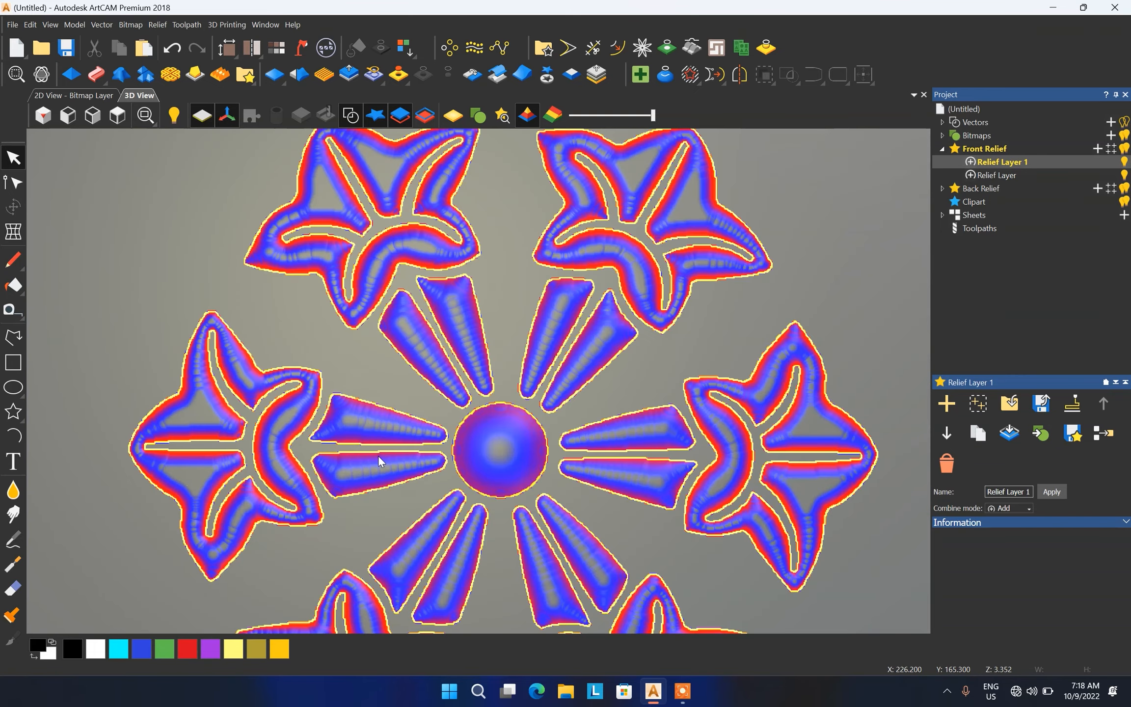
{"action": "scroll", "coordinate": [378, 455], "scroll_direction": "down", "scroll_amount": 4}
{"action": "scroll", "coordinate": [486, 369], "scroll_direction": "up", "scroll_amount": 3}
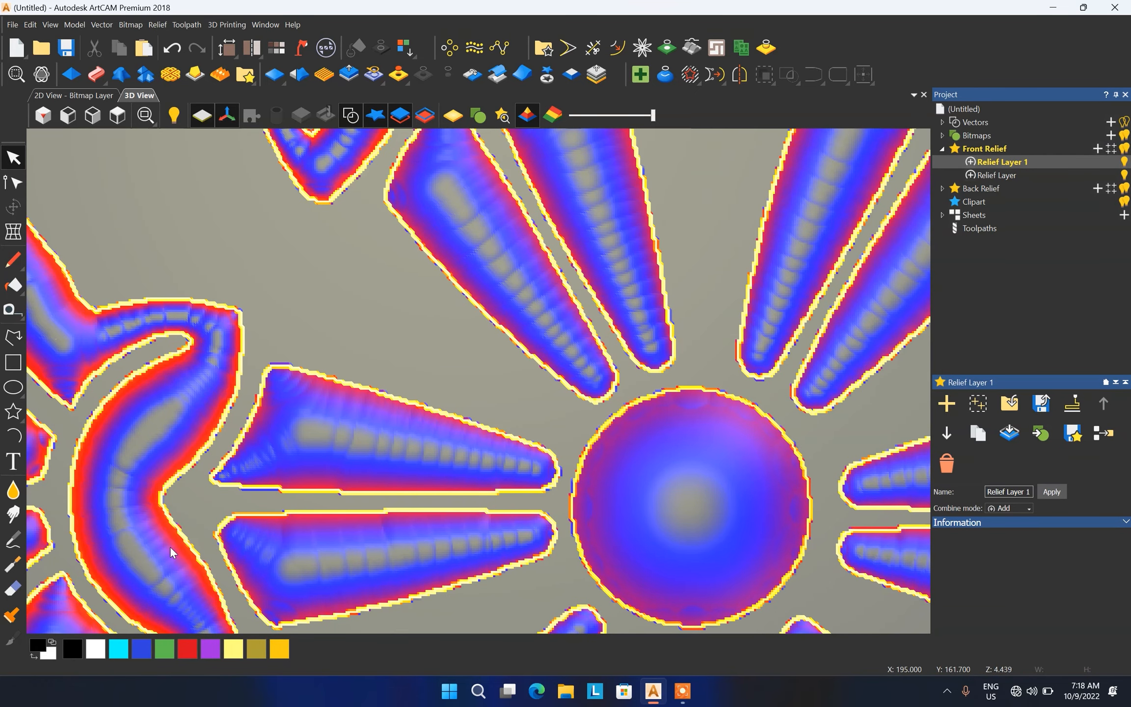
{"action": "scroll", "coordinate": [236, 551], "scroll_direction": "down", "scroll_amount": 5}
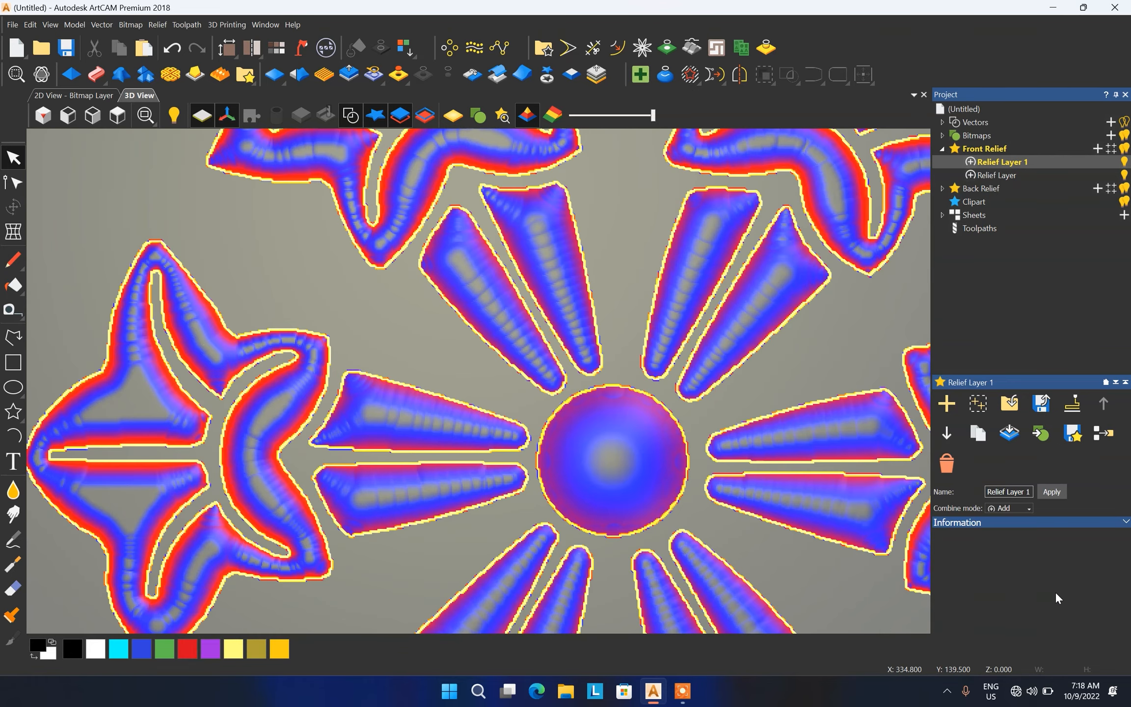
{"action": "scroll", "coordinate": [262, 418], "scroll_direction": "down", "scroll_amount": 3}
{"action": "scroll", "coordinate": [605, 284], "scroll_direction": "up", "scroll_amount": 3}
{"action": "scroll", "coordinate": [390, 488], "scroll_direction": "down", "scroll_amount": 5}
{"action": "scroll", "coordinate": [562, 224], "scroll_direction": "up", "scroll_amount": 3}
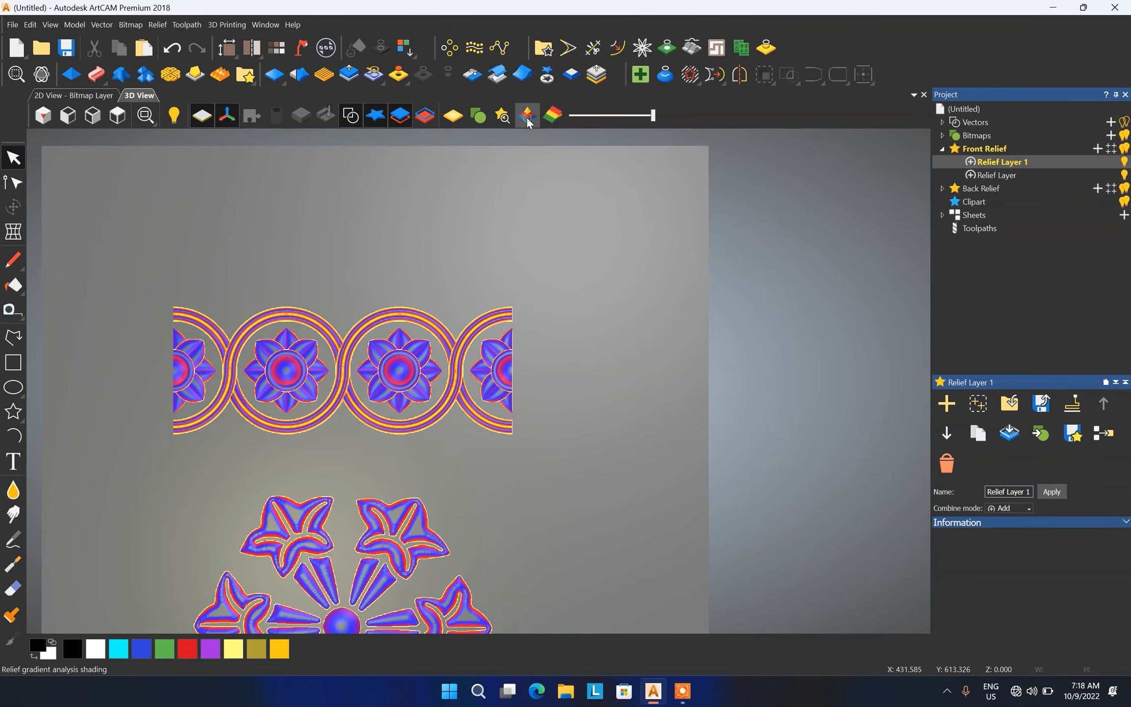
{"action": "left_click", "coordinate": [456, 122]}
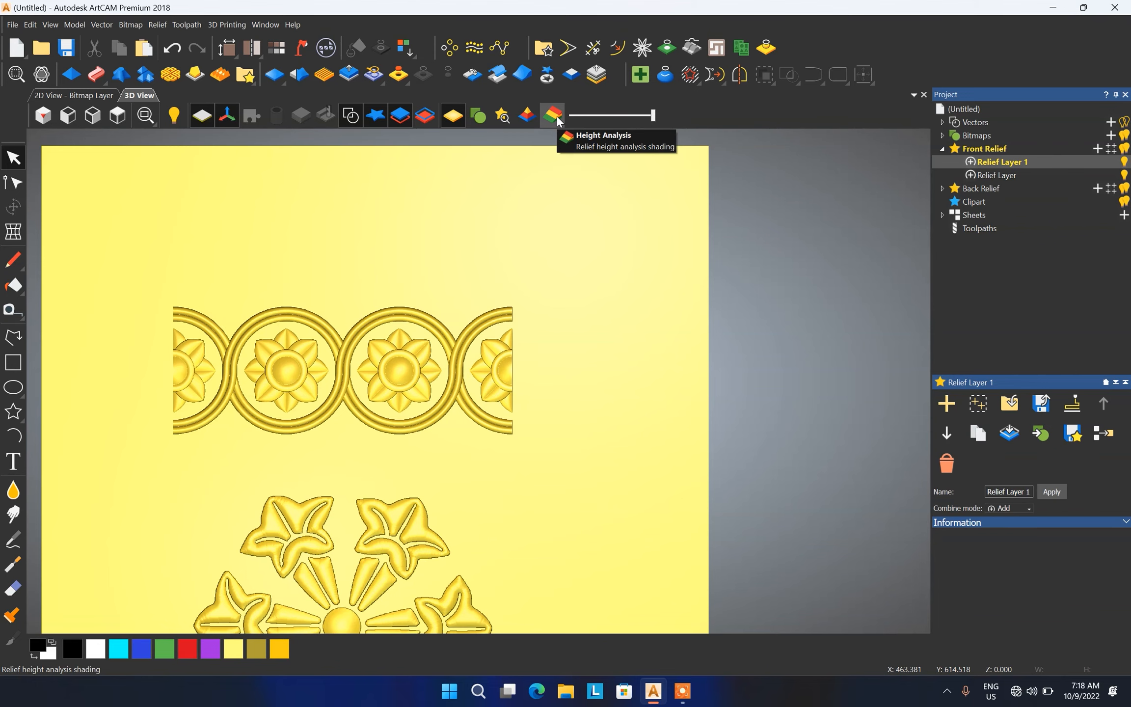
Step: Shade the relief with height analysis, and examine the border and rosette from a tilted view and straight from above
{"action": "left_click", "coordinate": [558, 122]}
{"action": "scroll", "coordinate": [334, 329], "scroll_direction": "down", "scroll_amount": 4}
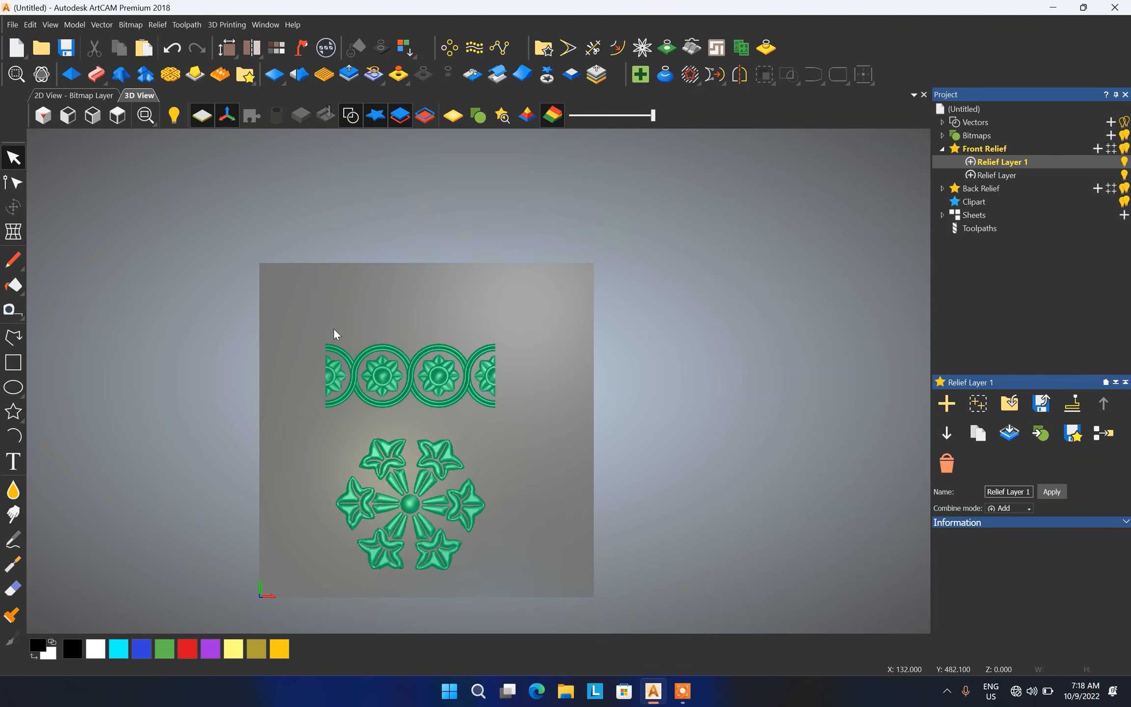
{"action": "scroll", "coordinate": [408, 506], "scroll_direction": "up", "scroll_amount": 5}
{"action": "scroll", "coordinate": [528, 530], "scroll_direction": "down", "scroll_amount": 1}
{"action": "left_click_drag", "start_coordinate": [528, 530], "coordinate": [528, 493]}
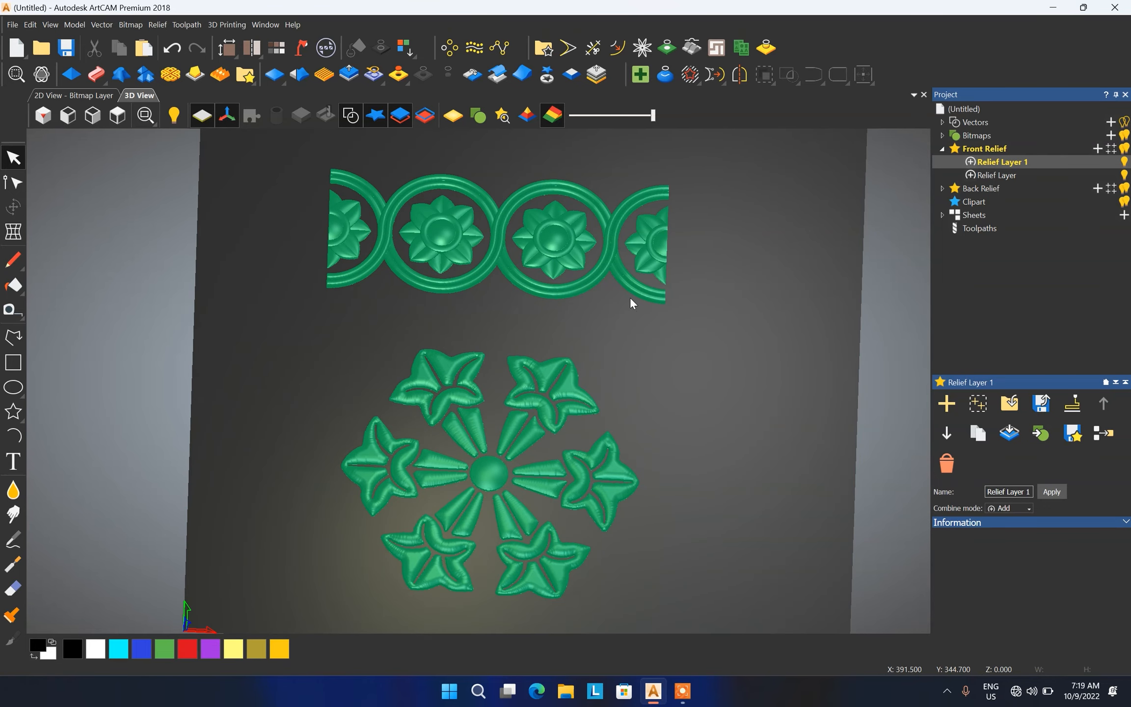
{"action": "scroll", "coordinate": [630, 297], "scroll_direction": "up", "scroll_amount": 3}
{"action": "scroll", "coordinate": [417, 418], "scroll_direction": "up", "scroll_amount": 4}
{"action": "left_click", "coordinate": [118, 116]}
{"action": "scroll", "coordinate": [633, 131], "scroll_direction": "up", "scroll_amount": 3}
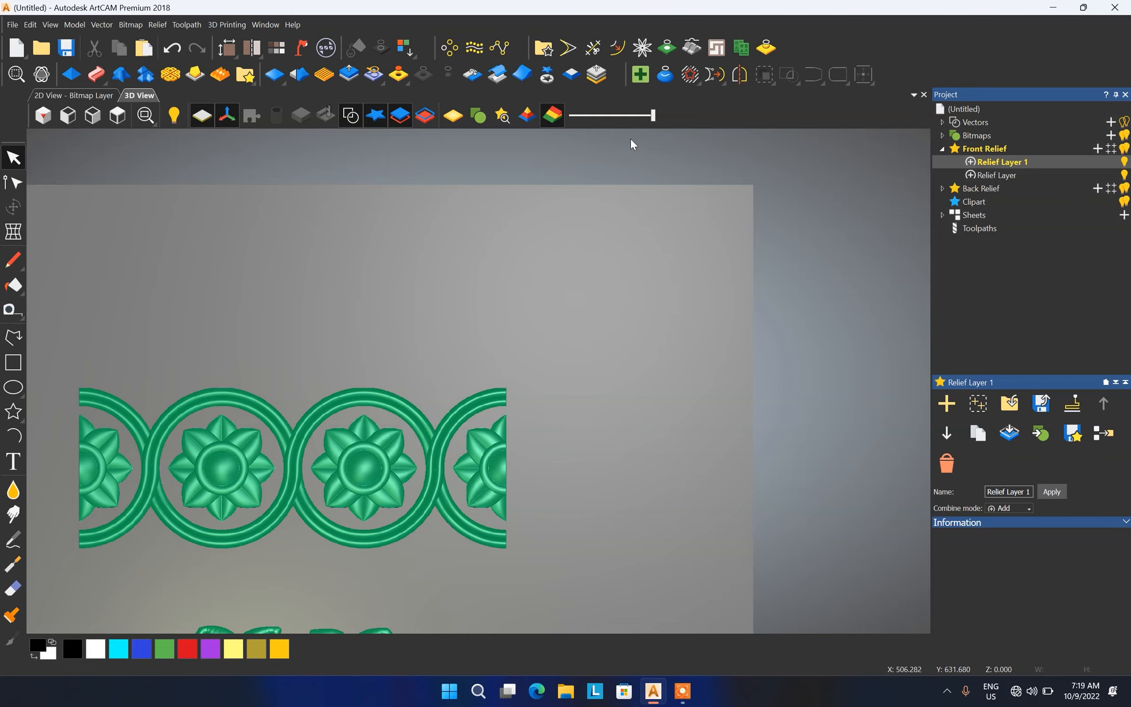
Step: Try a slightly lower setting on the relief shading slider, and return the whole relief to material shading
{"action": "mouse_move", "coordinate": [652, 117]}
{"action": "left_mouse_down"}
{"action": "mouse_move", "coordinate": [578, 123]}
{"action": "mouse_move", "coordinate": [652, 130]}
{"action": "mouse_move", "coordinate": [609, 139]}
{"action": "mouse_move", "coordinate": [647, 139]}
{"action": "left_mouse_up"}
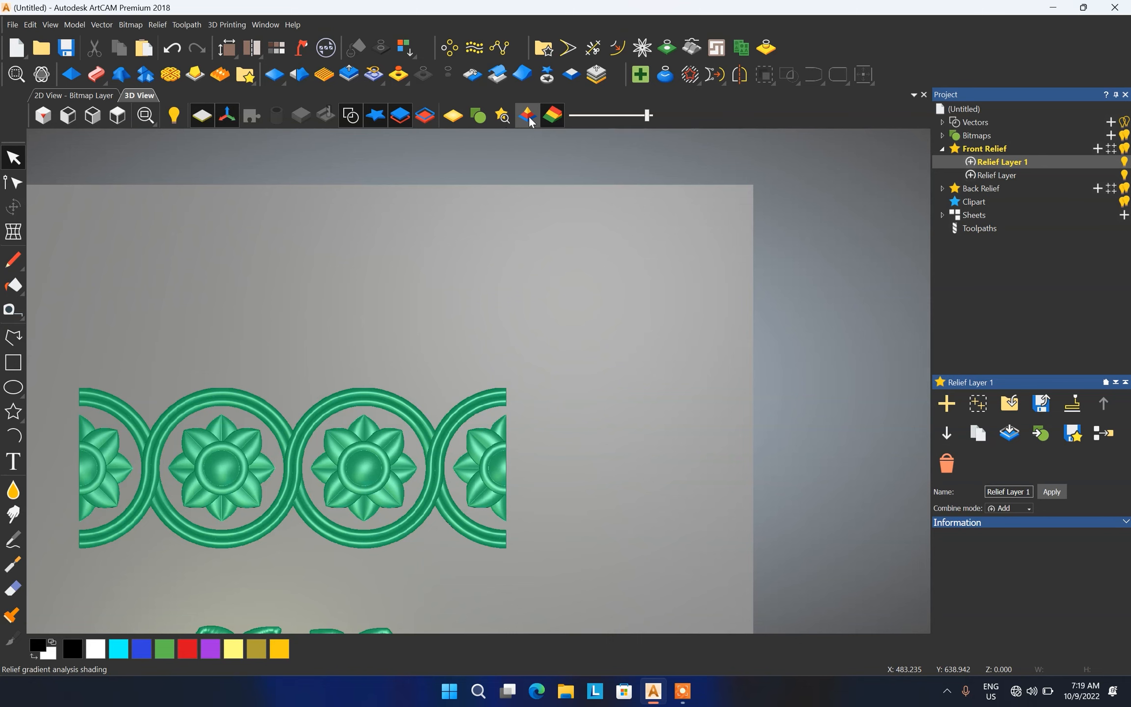
{"action": "left_click", "coordinate": [453, 116]}
{"action": "scroll", "coordinate": [474, 404], "scroll_direction": "down", "scroll_amount": 5}
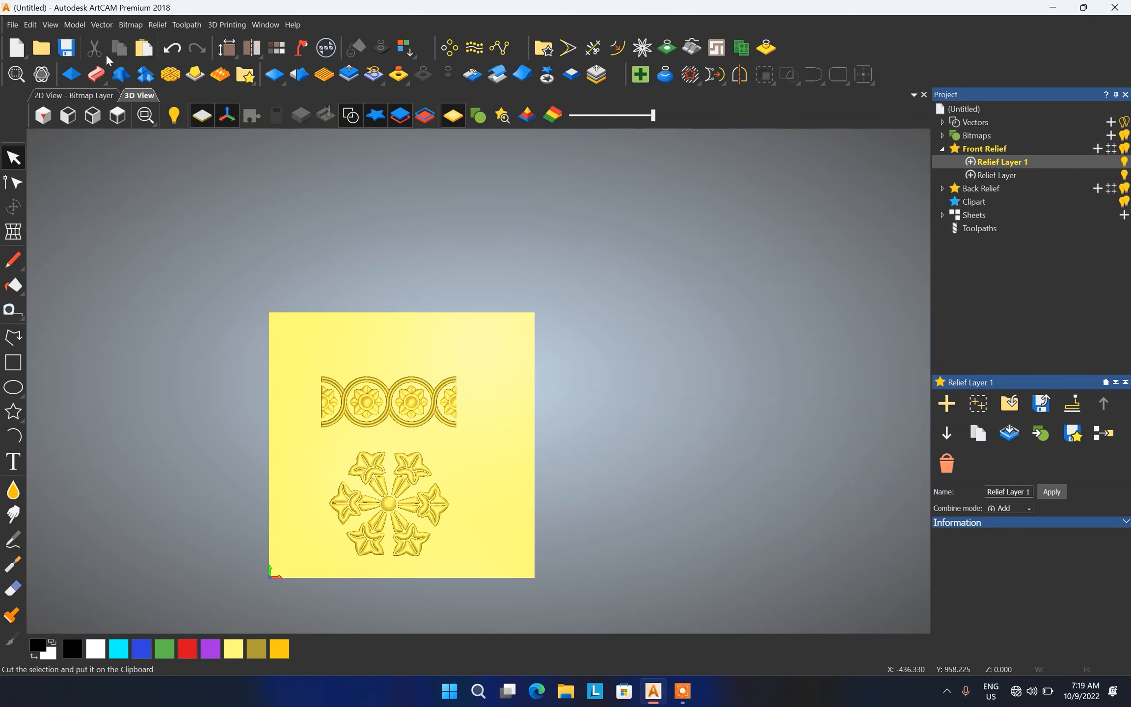
{"action": "scroll", "coordinate": [324, 424], "scroll_direction": "up", "scroll_amount": 2}
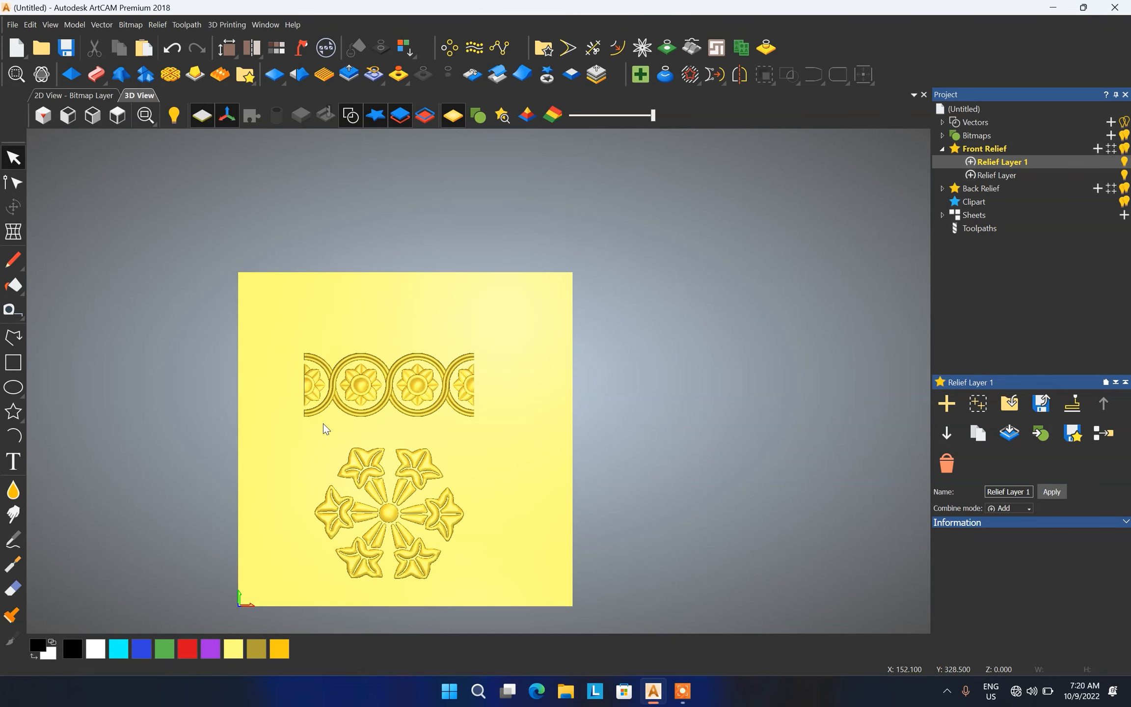